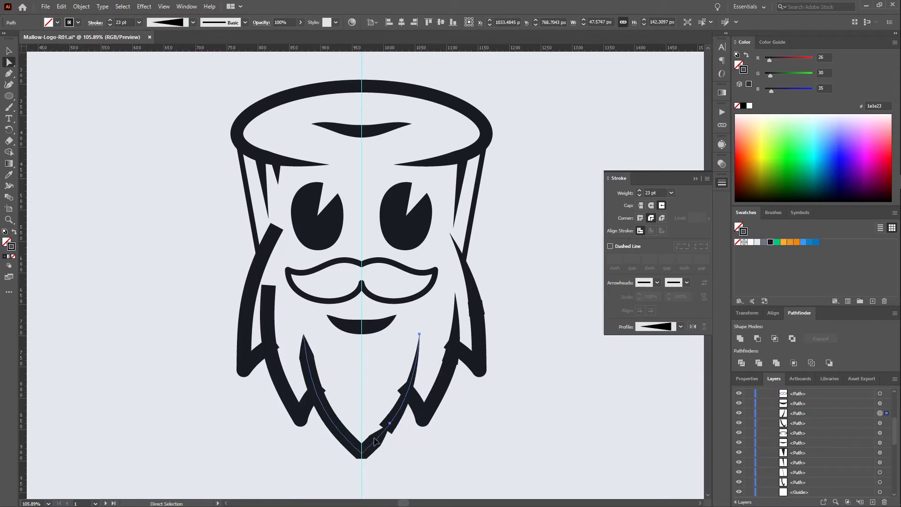
Step: Give the selected inner beard stroke round caps and delete its counterpart on the mascot's left side
click(650, 205)
click(303, 334)
key(Delete)
drag(525, 447, 396, 335)
click(476, 195)
key(i)
key(v)
click(396, 89)
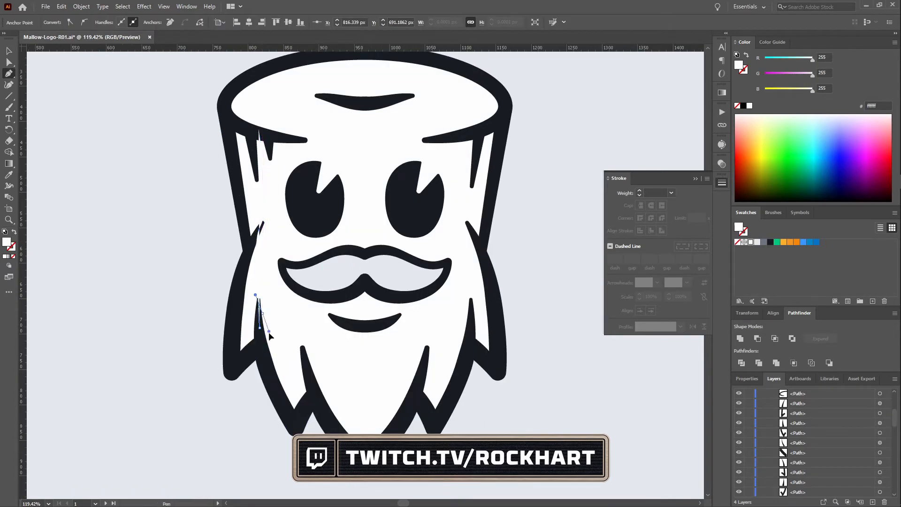
Step: Draw a closed Pen tool shading shape over the left side of the face, following the beard edge and enclosing the outer area
click(306, 360)
click(364, 459)
click(365, 480)
click(128, 420)
click(108, 185)
click(167, 95)
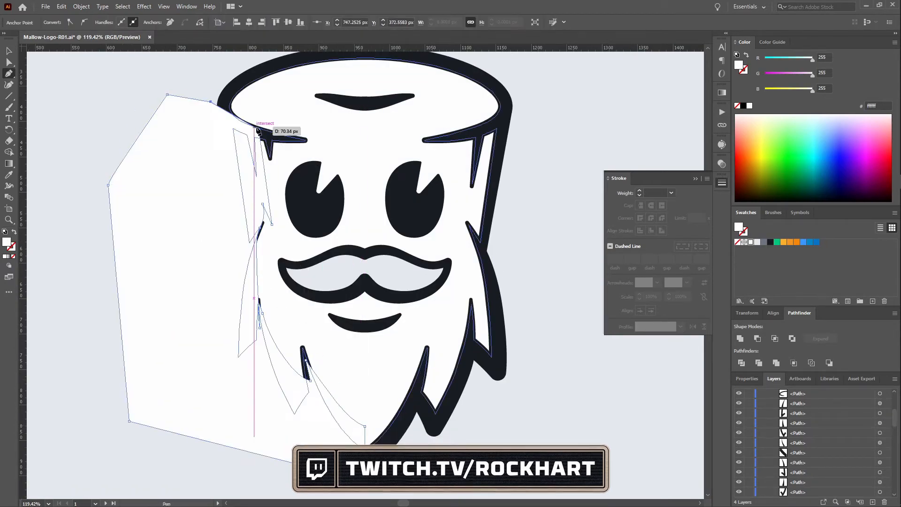
click(259, 129)
Step: Draw a closed shading shape along the left half of the crease on the mascot's flat top
drag(316, 98, 332, 118)
click(365, 121)
click(365, 103)
click(316, 97)
Step: Fill the shading shapes with light grey #e5e9ee and intersect the side shading with the white face shape
key(a)
shift+click(215, 142)
click(757, 242)
click(348, 146)
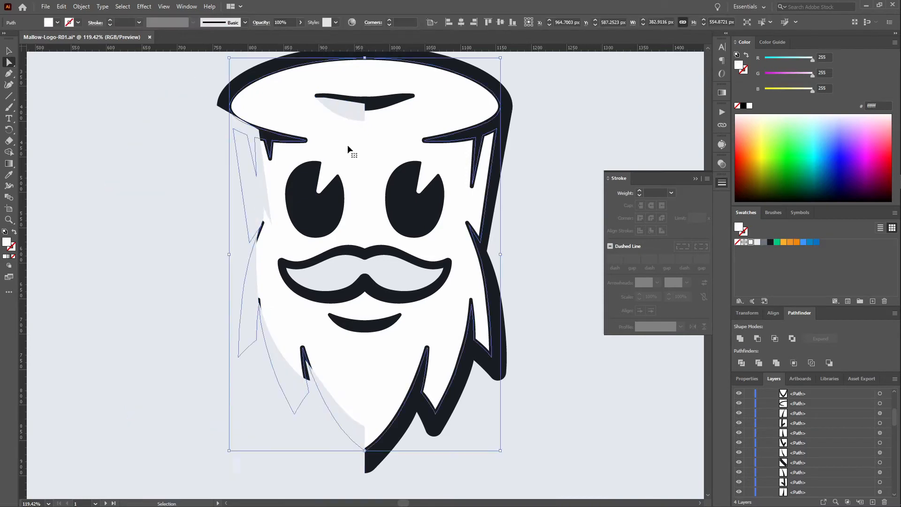
click(774, 338)
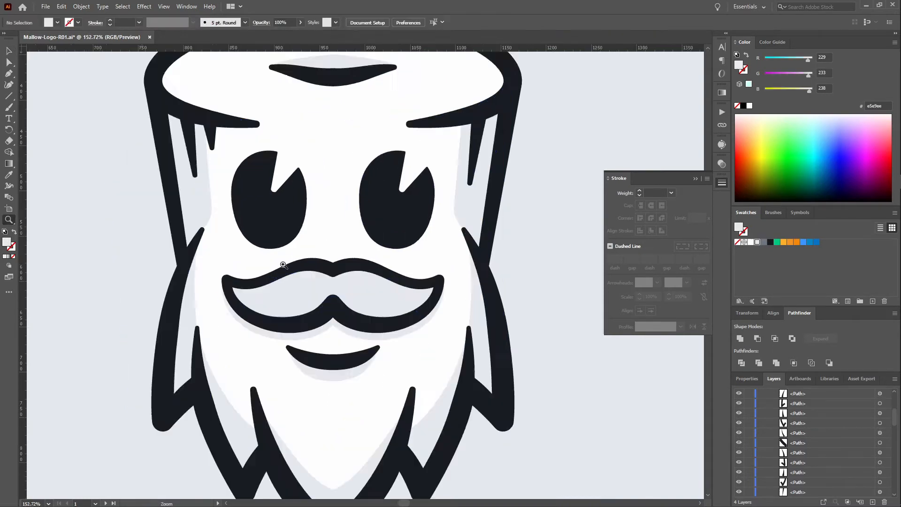
Step: Draw a closed highlight shape with the Pen tool over the upper left half of the moustache, ending at the centre line
drag(283, 264, 324, 305)
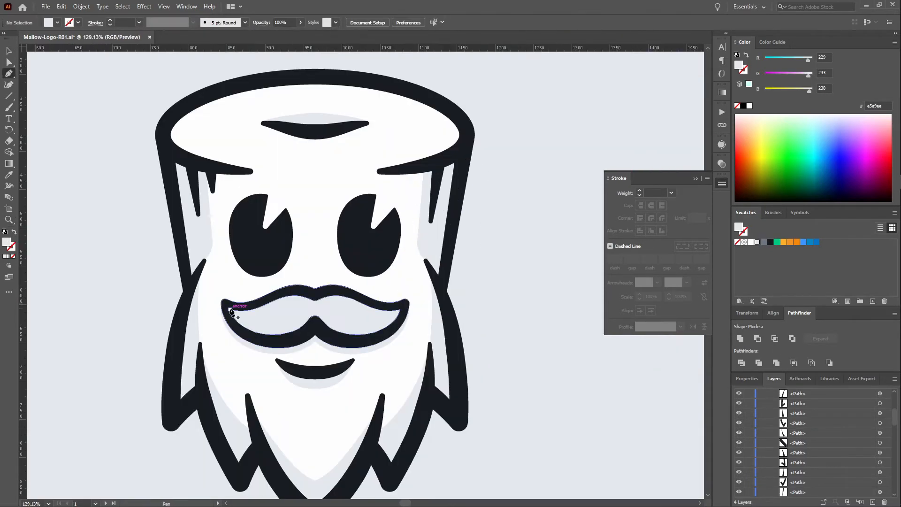
drag(230, 310, 261, 332)
drag(315, 310, 342, 323)
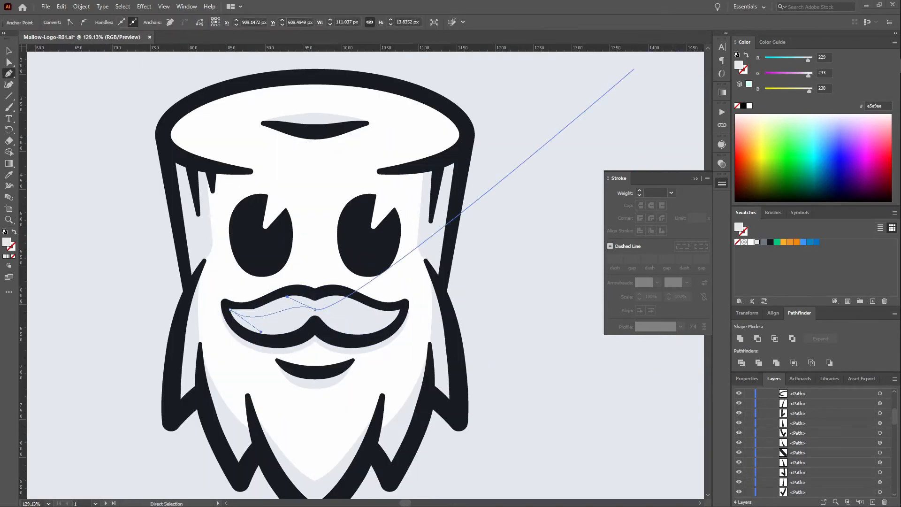
click(313, 298)
click(230, 309)
Step: Intersect the highlight with the moustache fill and mirror it onto the right half, with both halves in white
key(a)
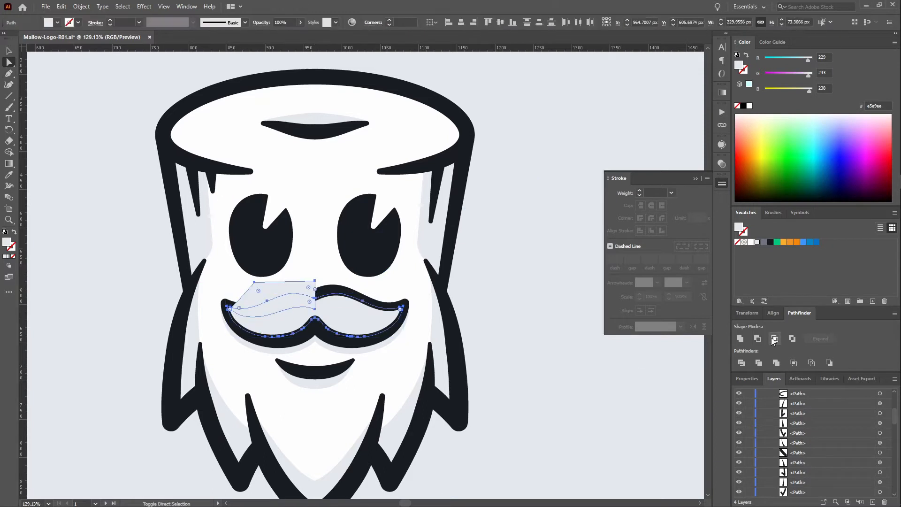
key(o)
key(Return)
click(402, 318)
key(a)
drag(277, 305, 360, 305)
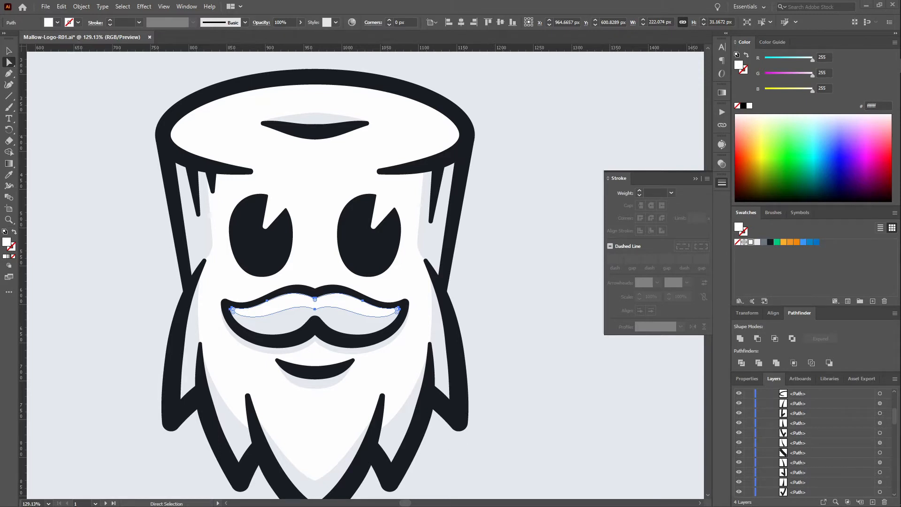
key(z)
alt+click(376, 196)
key(ctrl+shift+a)
alt+click(376, 195)
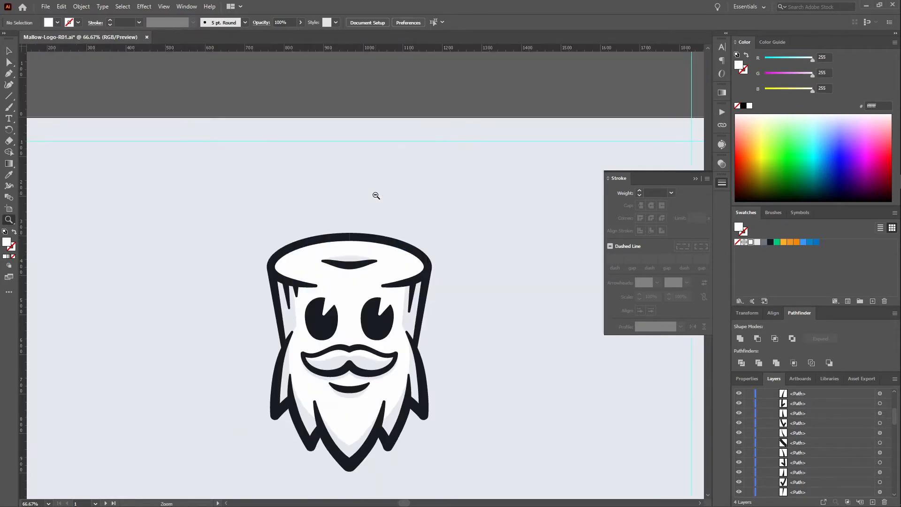
Step: Duplicate the MALLO text straight down to build a column of copies for font tests
drag(480, 146, 481, 176)
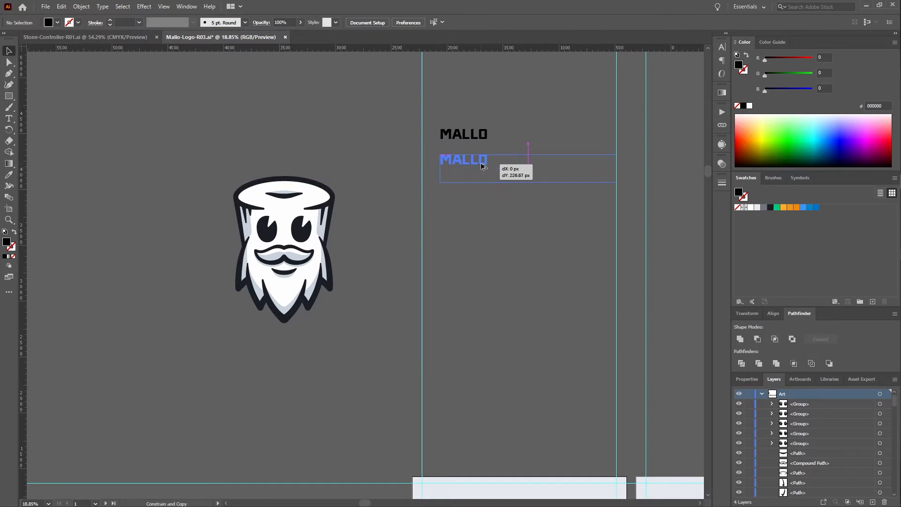
drag(479, 140, 479, 141)
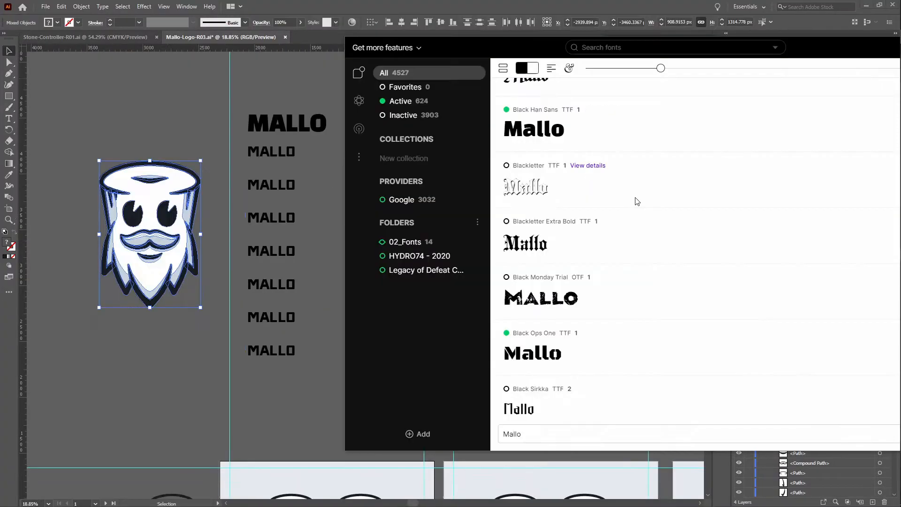
Step: Browse the font manager's Mallo previews and set the second MALLO line in the Coiny font
scroll(652, 206, down, 10)
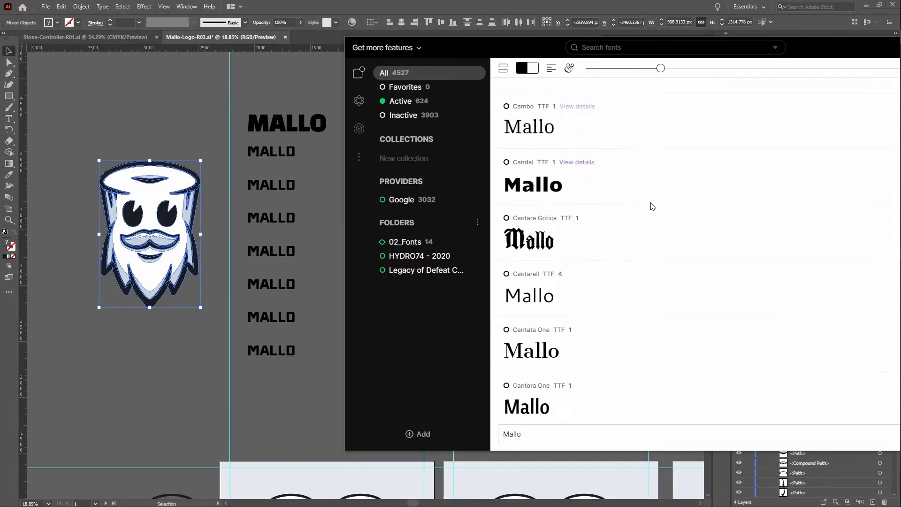
scroll(652, 206, down, 4)
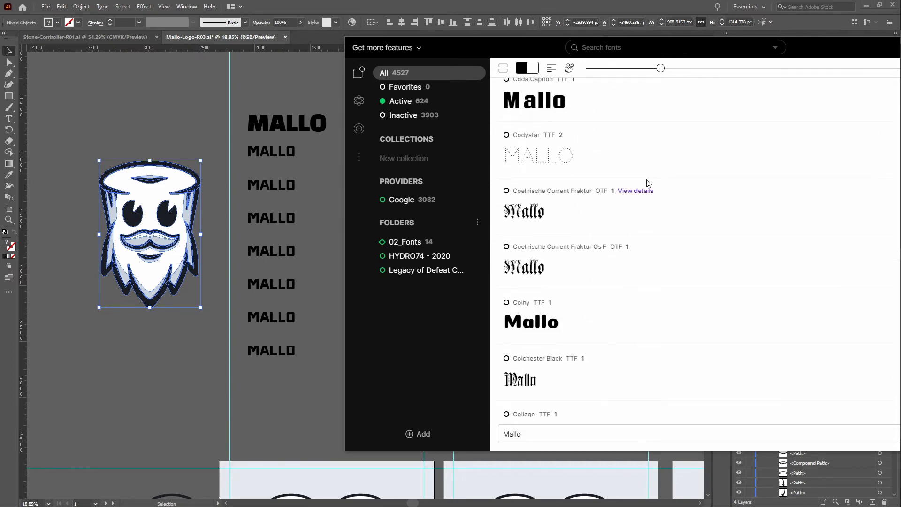
click(274, 156)
click(659, 56)
text(coin)
key(Return)
click(540, 150)
click(893, 251)
Step: Look through further font previews and set the third MALLO line in the Cubano font
scroll(614, 216, down, 8)
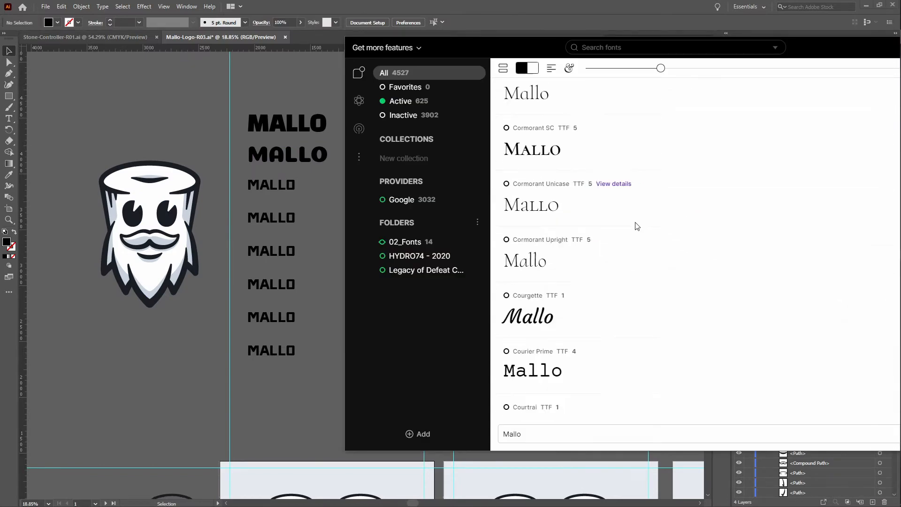
click(272, 185)
click(652, 57)
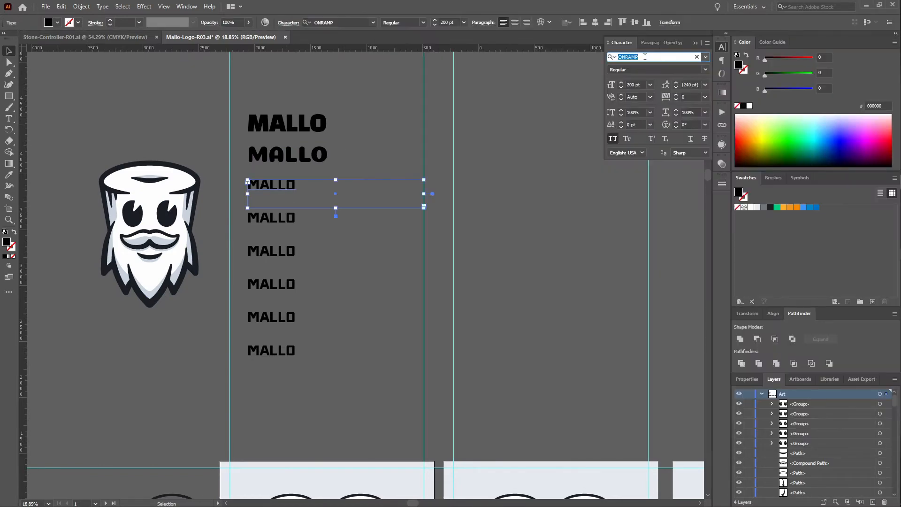
text(cubano)
key(Return)
click(516, 188)
click(894, 235)
Step: Examine more of the font manager's Mallo previews for further lettering options
scroll(576, 259, down, 4)
scroll(580, 254, down, 20)
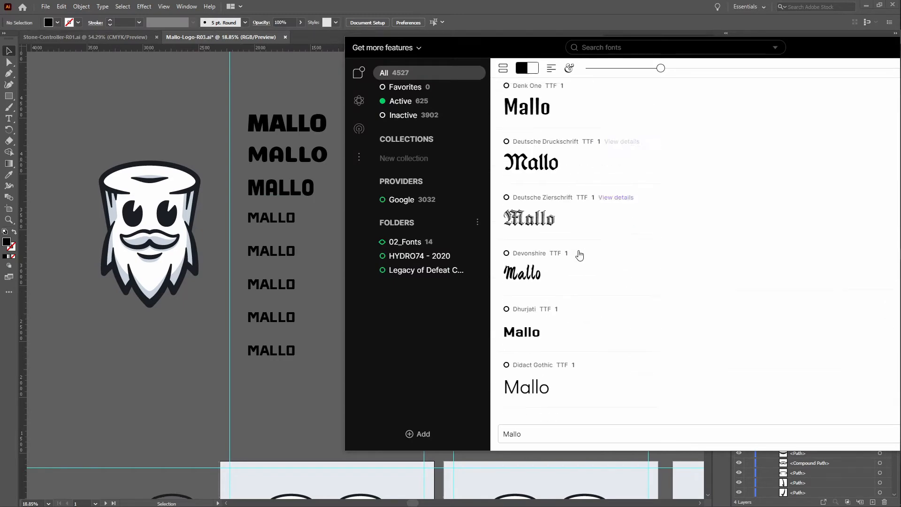
scroll(580, 253, down, 15)
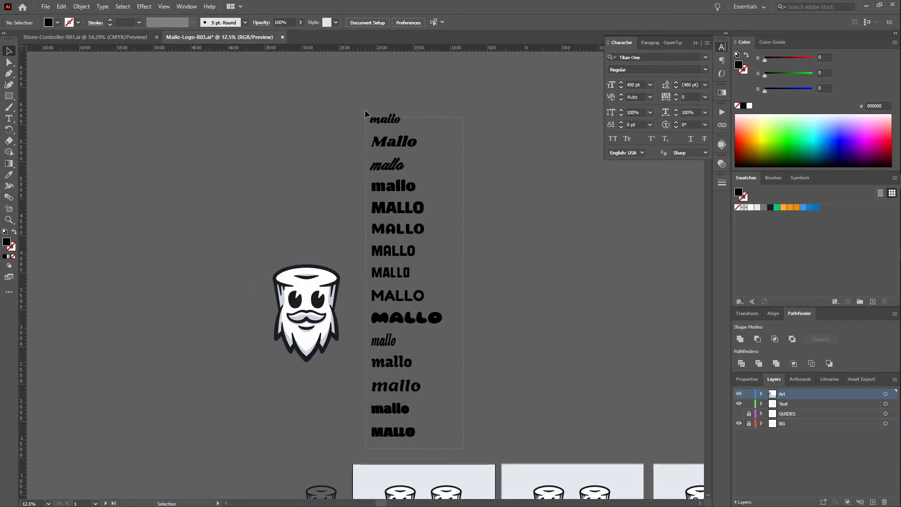
Step: Group the column of mallo font samples, with a copy of the column placed beside the original
drag(366, 114, 483, 149)
key(ctrl+g)
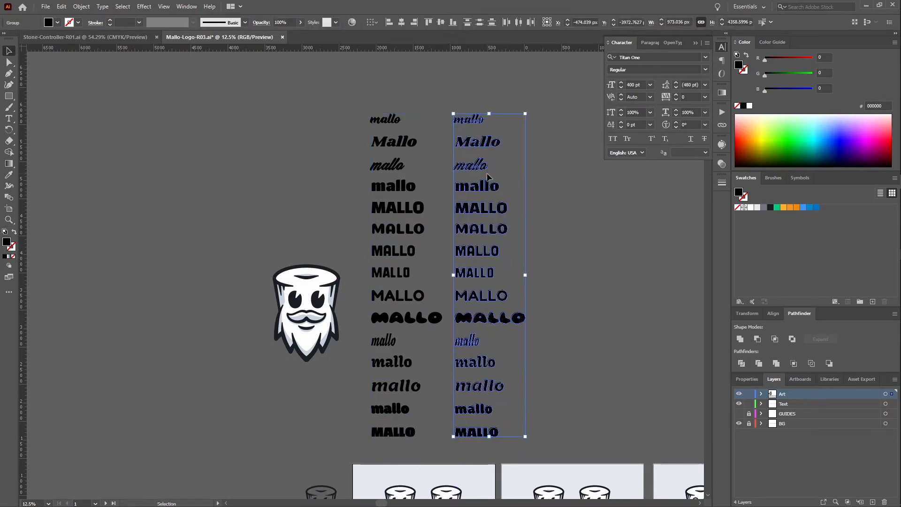
click(609, 243)
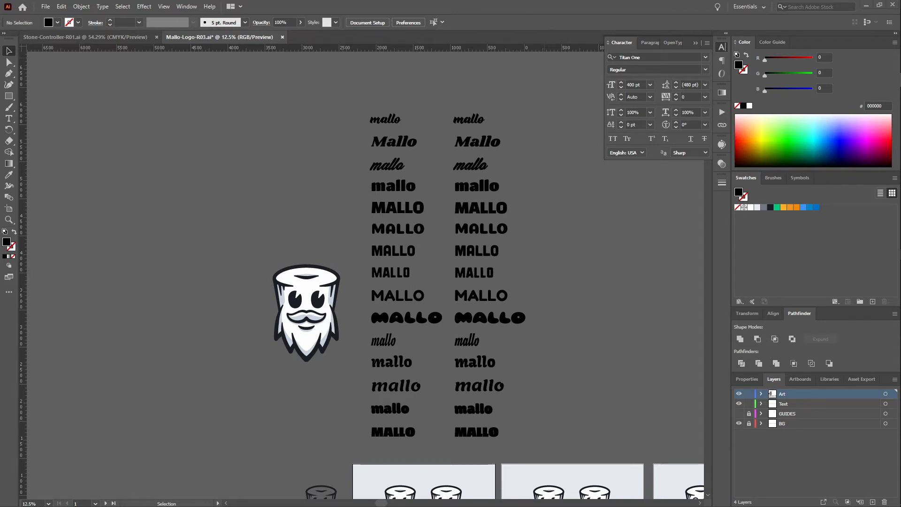
Step: Move the mascot to the empty area on the right of the two font sample columns
click(322, 303)
drag(322, 302, 470, 174)
click(514, 206)
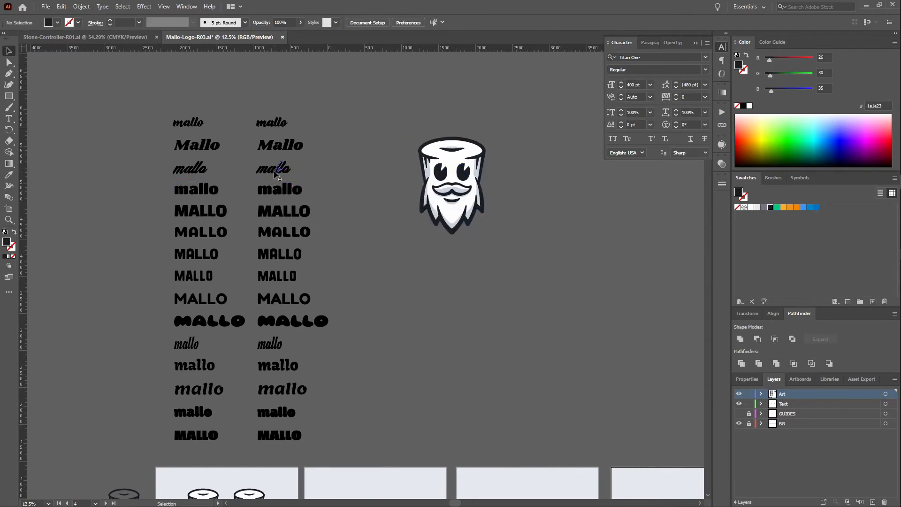
Step: Place the third script-style mallo sample next to the mascot and enlarge it to logo size
drag(275, 174, 500, 179)
key(z)
drag(533, 162, 589, 265)
key(v)
drag(478, 223, 619, 292)
drag(506, 240, 485, 241)
Step: Cut the trailing stroke off the script letter o with Divide, delete it and clean up the letter's outline
key(z)
drag(423, 300, 472, 313)
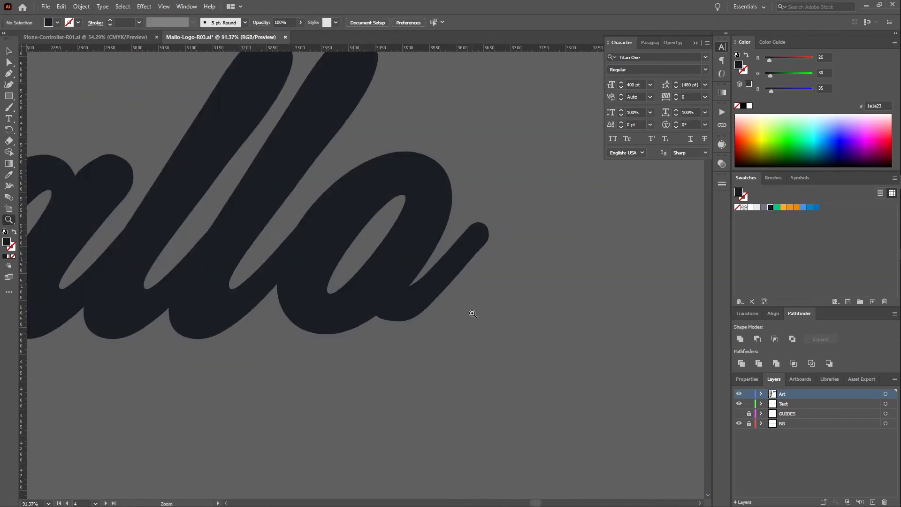
drag(419, 274, 439, 252)
key(a)
shift+click(436, 226)
click(742, 364)
click(450, 277)
key(Delete)
drag(404, 225, 437, 230)
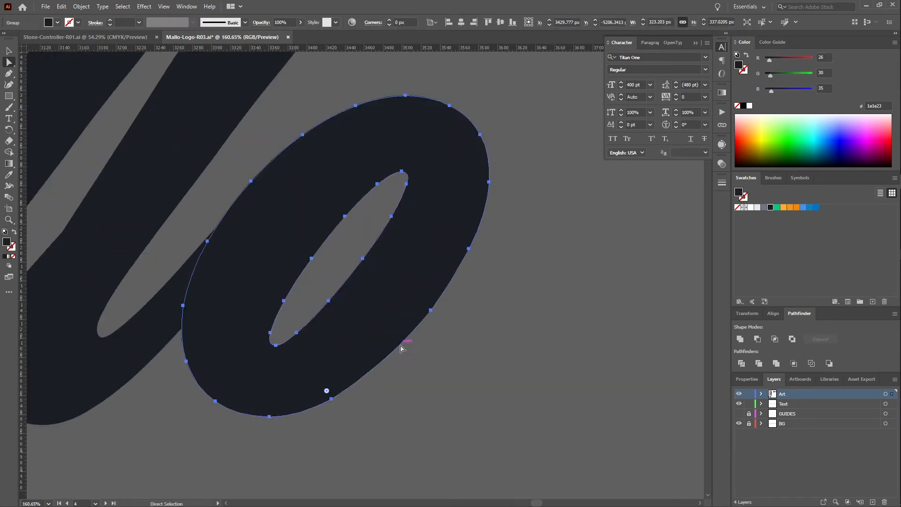
click(331, 399)
key(z)
drag(501, 299, 432, 293)
key(v)
click(81, 6)
click(226, 62)
click(502, 325)
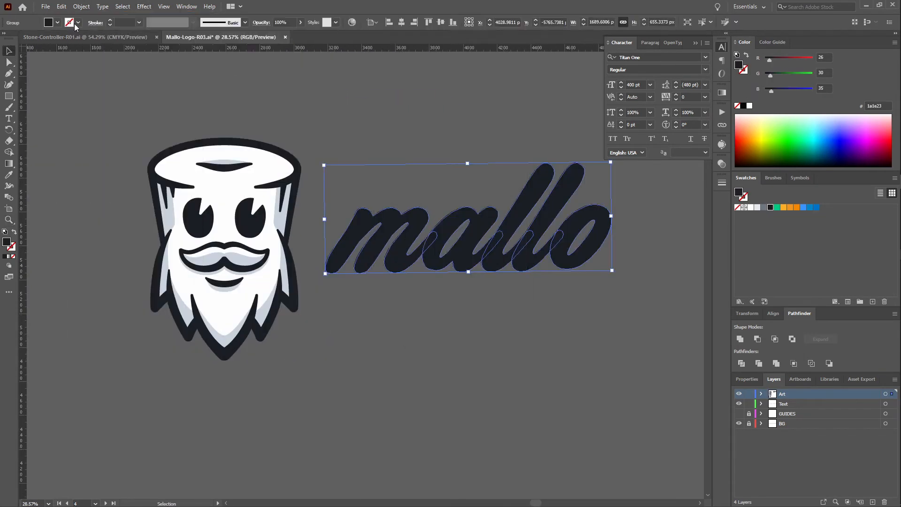
Step: Shear the script mallo lettering by -15 degrees and enlarge it beside the mascot
click(81, 7)
click(225, 72)
text(-15)
click(513, 284)
drag(568, 139, 691, 164)
click(698, 324)
drag(613, 259, 655, 278)
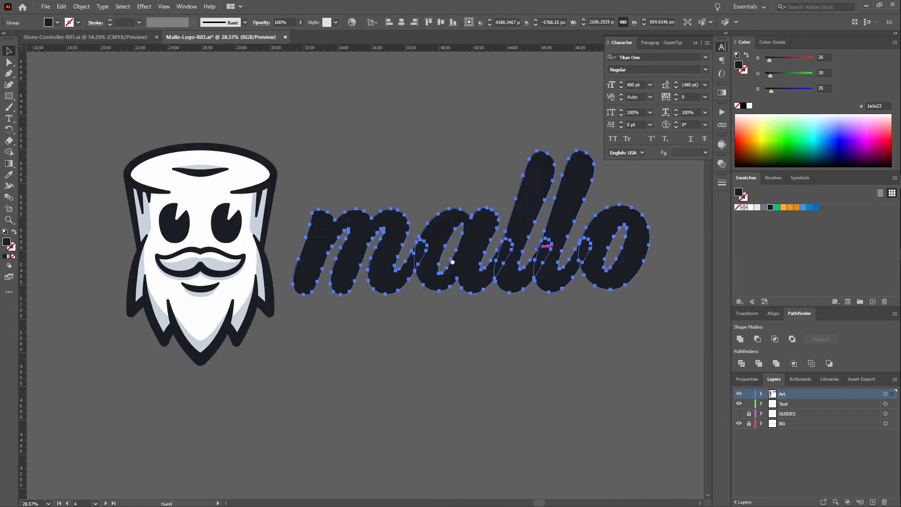
Step: Reposition the script lettering and add a 24 pt stroke in dark #1a1e23 to thicken it
drag(516, 197, 498, 219)
key(x)
click(770, 207)
click(721, 182)
shift+click(640, 192)
shift+click(640, 192)
click(371, 211)
key(z)
drag(530, 262, 477, 267)
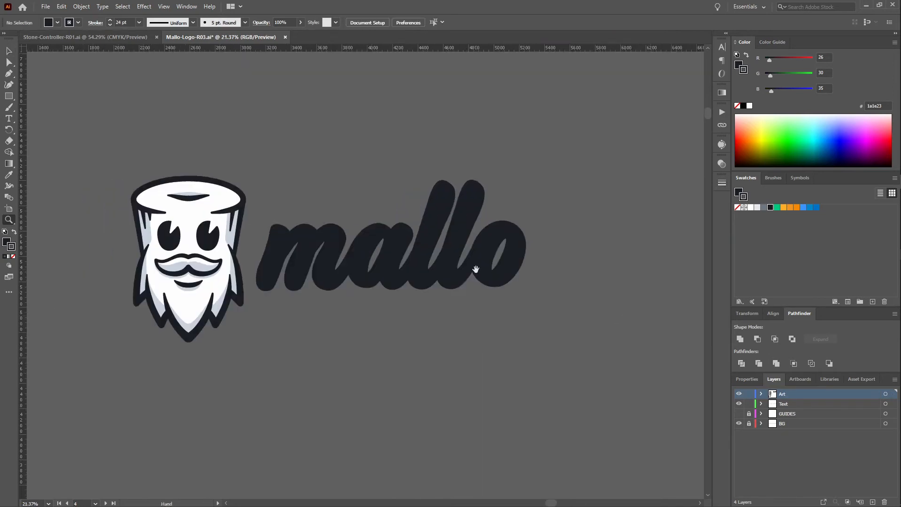
key(v)
click(476, 267)
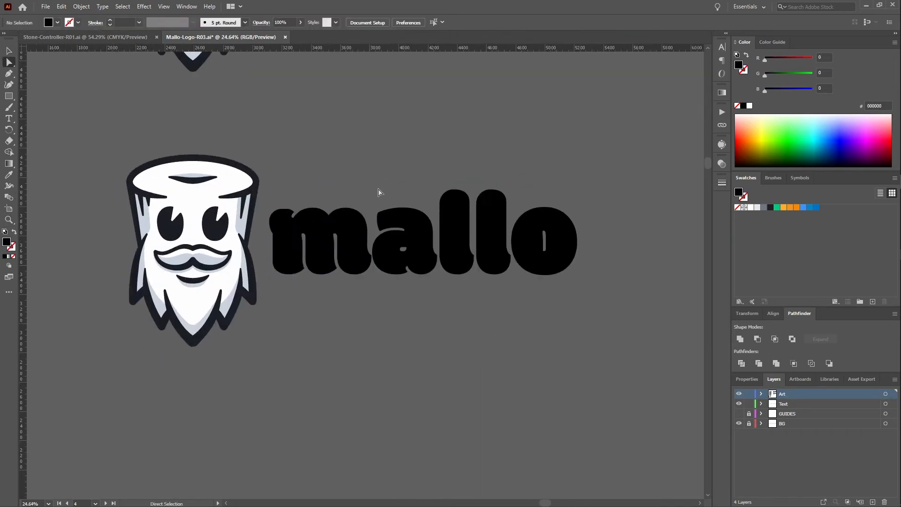
Step: Draw a rectangle about 205 × 580 px over the first l of the bold mallo lettering and fully round its ends
key(z)
drag(526, 226, 572, 227)
key(m)
mouse_move(324, 140)
mouse_down()
mouse_move(384, 337)
mouse_move(395, 336)
mouse_up()
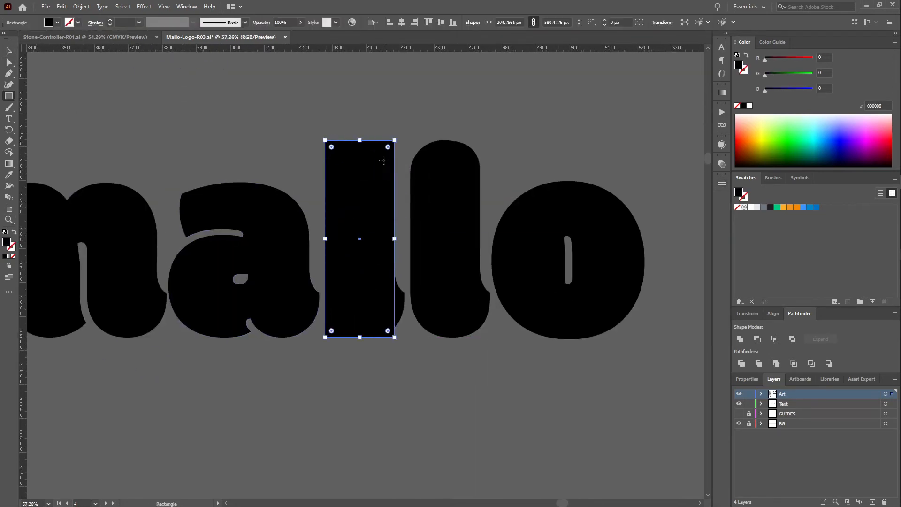
drag(388, 148, 360, 175)
Step: Delete both original l letters and duplicate the rounded bar in place of the second l
click(400, 303)
key(Delete)
click(446, 281)
key(Delete)
drag(370, 281, 456, 281)
Step: Round the two corners of the upper left terminal on the bold letter a
key(z)
drag(531, 281, 573, 281)
drag(235, 264, 201, 263)
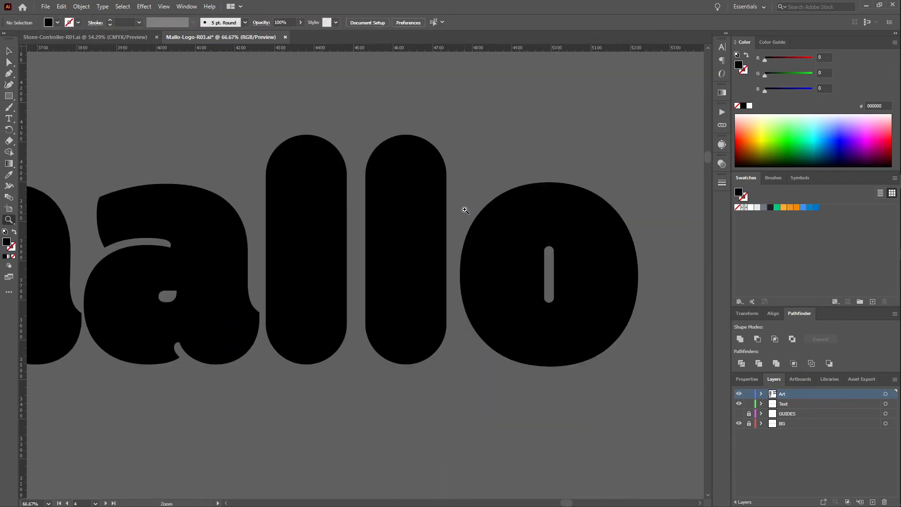
drag(465, 209, 588, 216)
click(222, 205)
shift+click(228, 255)
drag(230, 210, 242, 222)
click(205, 165)
Step: Subtract the cutting shape from the letter a to trim its foot spur flush with the right stem
drag(292, 237, 268, 218)
drag(365, 375, 365, 376)
key(a)
shift+click(321, 291)
click(757, 338)
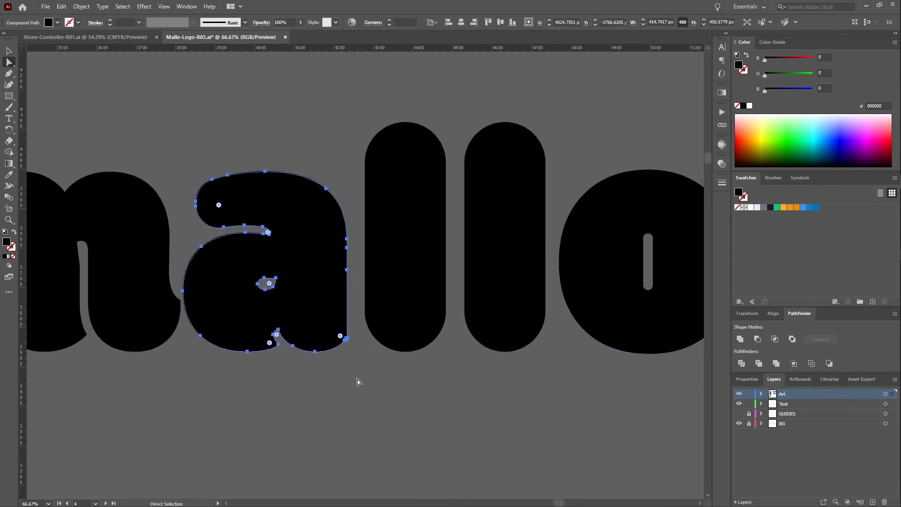
Step: Try to fit a circle about 402 px wide over the lower bowl of the letter a
key(p)
key(z)
drag(260, 351, 308, 351)
key(l)
drag(236, 352, 206, 179)
key(a)
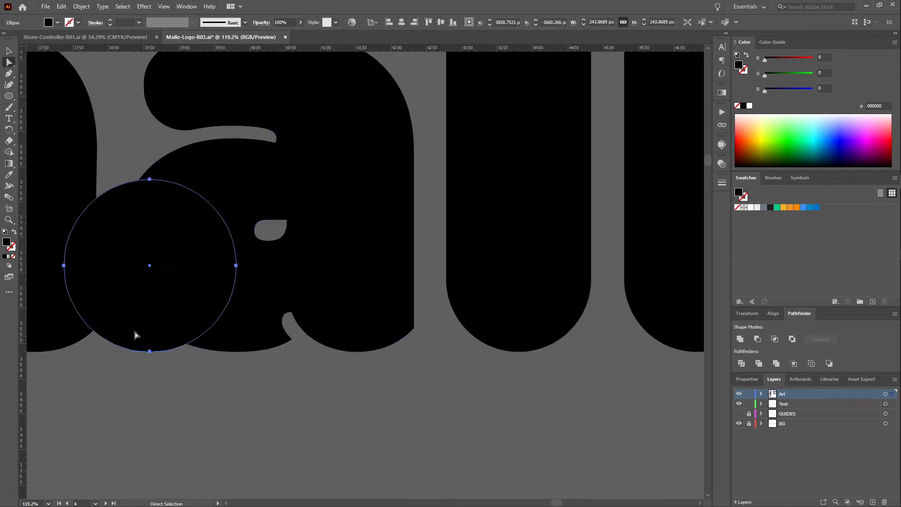
drag(150, 351, 236, 351)
key(v)
mouse_move(236, 179)
mouse_down()
mouse_move(229, 86)
mouse_move(249, 136)
mouse_up()
click(9, 96)
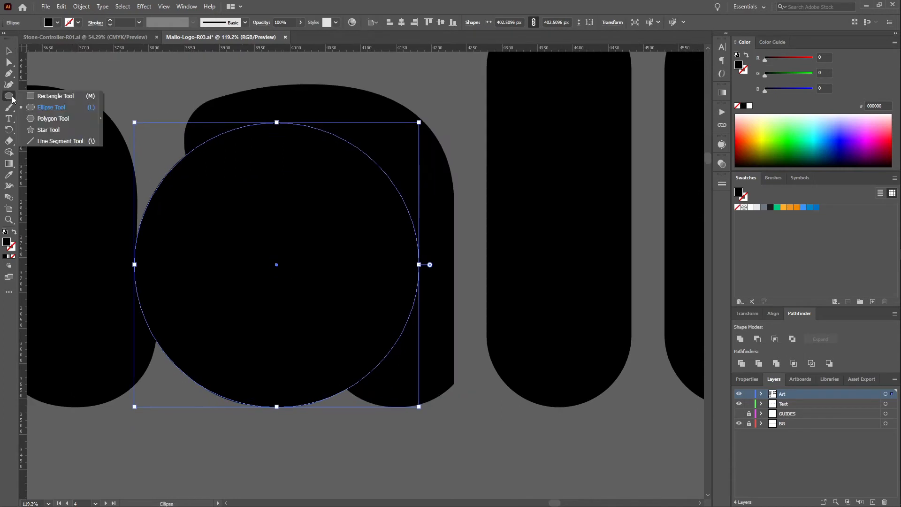
click(47, 96)
drag(450, 463, 277, 407)
key(Delete)
Step: Try to move the first l's rounded bar onto the right stem of the letter a
key(a)
click(454, 385)
drag(578, 288, 417, 288)
key(ctrl+z)
Step: Draw a rectangle over the foot of the letter a's right stem and round its two lower corners
key(m)
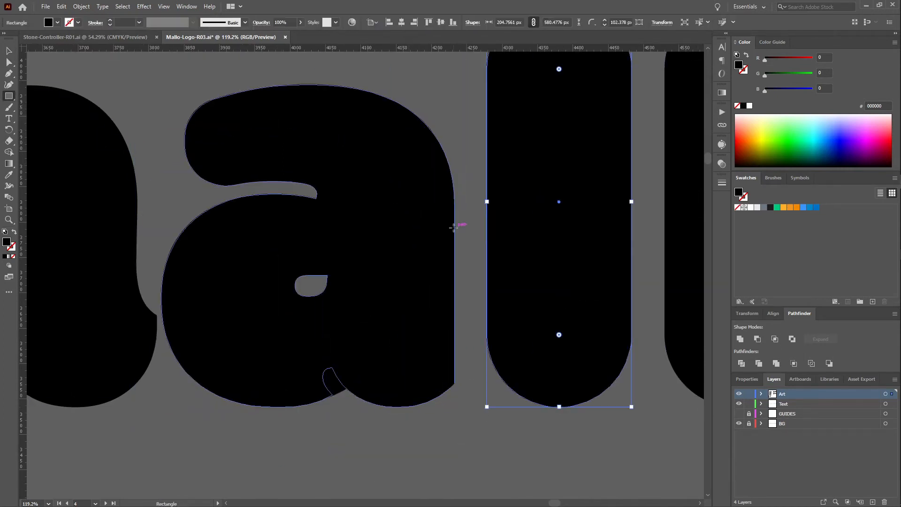
drag(347, 389, 347, 406)
key(a)
click(346, 406)
shift+click(454, 406)
drag(448, 400, 410, 314)
Step: Extend the stem rectangle up and left to the notch beneath the upper arm of the letter a
key(v)
drag(346, 227, 327, 196)
key(a)
click(327, 196)
shift+click(454, 196)
click(451, 387)
key(p)
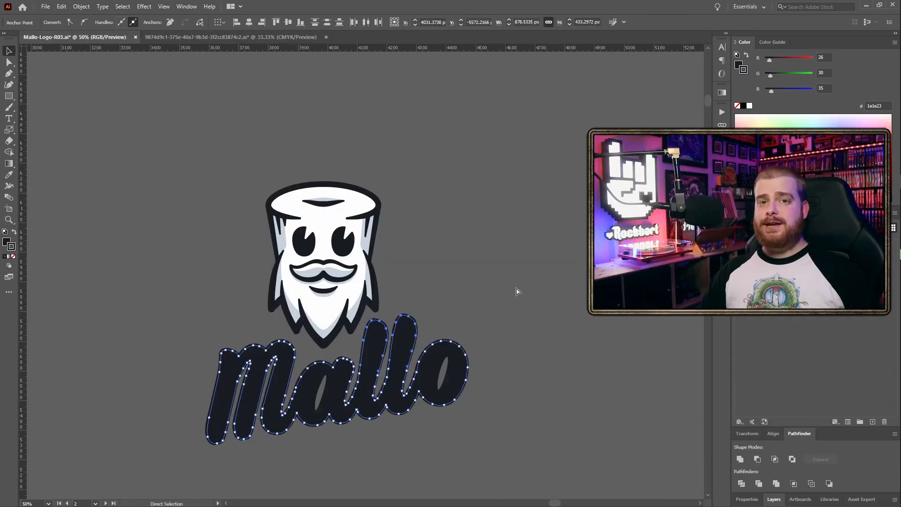
Step: Draw a curved swash with the Pen tool from the top of the M's first stem down to its left
key(ctrl+shift+a)
alt+scroll(255, 295, up, 3)
drag(245, 322, 255, 292)
drag(352, 235, 354, 274)
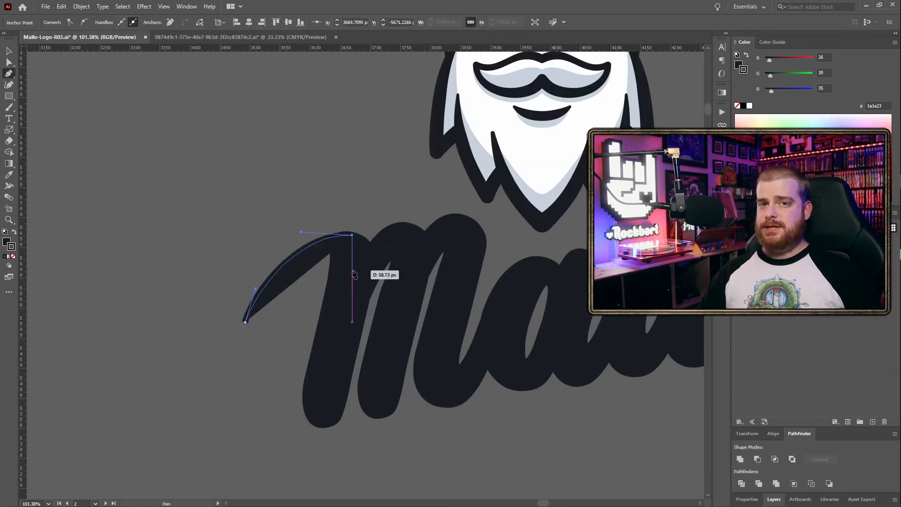
drag(274, 391, 273, 393)
click(278, 347)
click(245, 322)
Step: Round the outer tip of the M's new swash
key(a)
drag(250, 322, 263, 319)
key(ctrl+shift+a)
scroll(328, 282, down, 4)
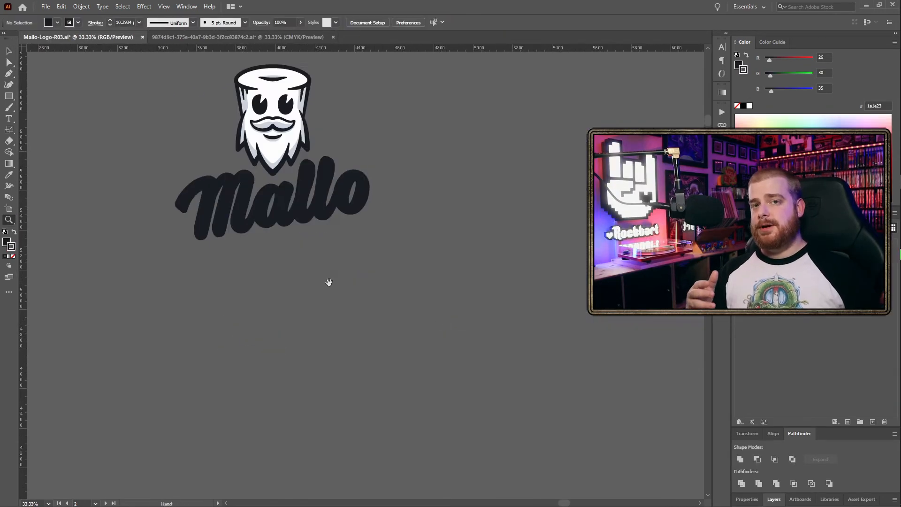
Step: Adjust the swash's upper anchor where it overlaps the top of the M's first stem
drag(291, 215, 353, 319)
scroll(352, 319, up, 3)
scroll(301, 265, up, 3)
click(394, 262)
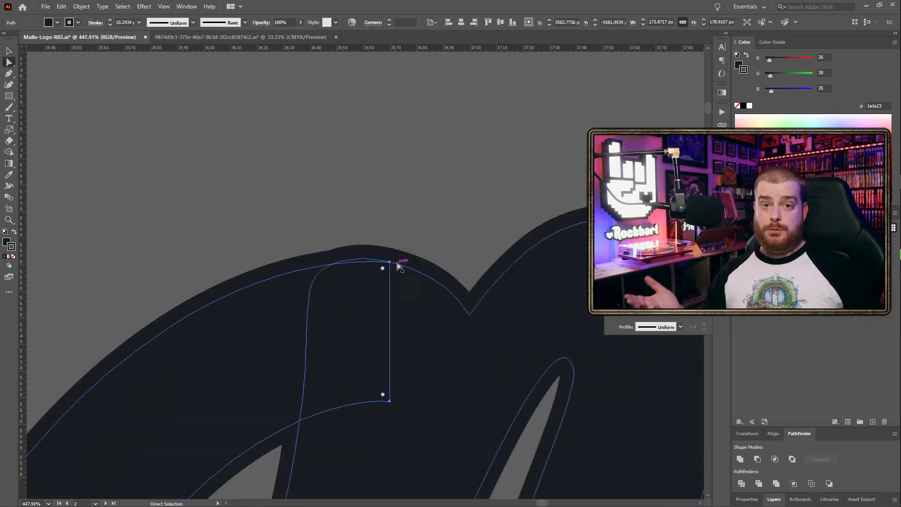
drag(402, 265, 217, 209)
scroll(310, 239, down, 3)
key(ctrl+shift+a)
scroll(374, 197, down, 6)
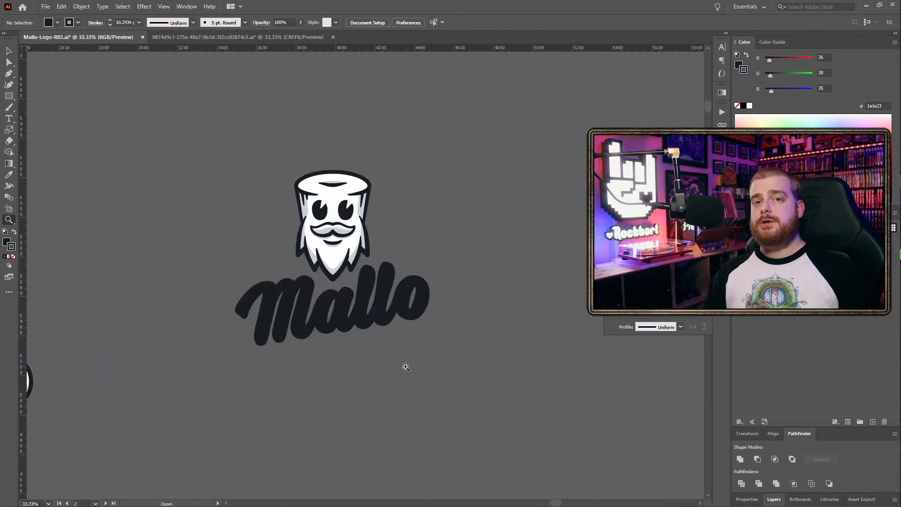
Step: Recolour the lettering's lower shape with the grey-blue shading sampled from the mascot's beard
drag(286, 315, 231, 311)
scroll(425, 242, up, 4)
click(425, 242)
key(q)
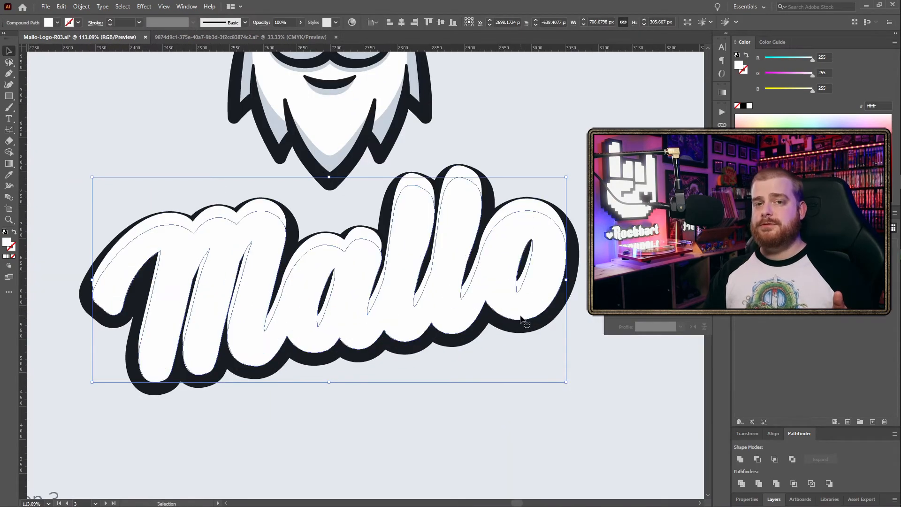
key(a)
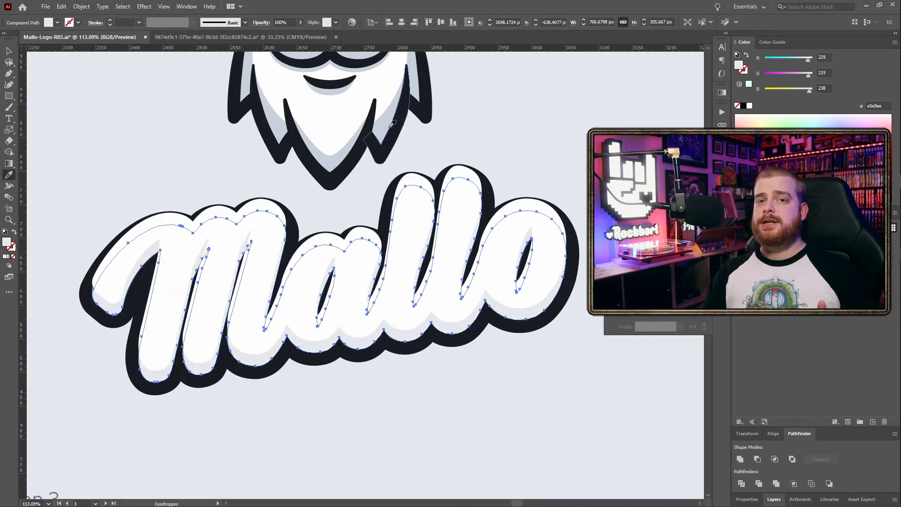
scroll(503, 247, up, 3)
scroll(503, 248, down, 4)
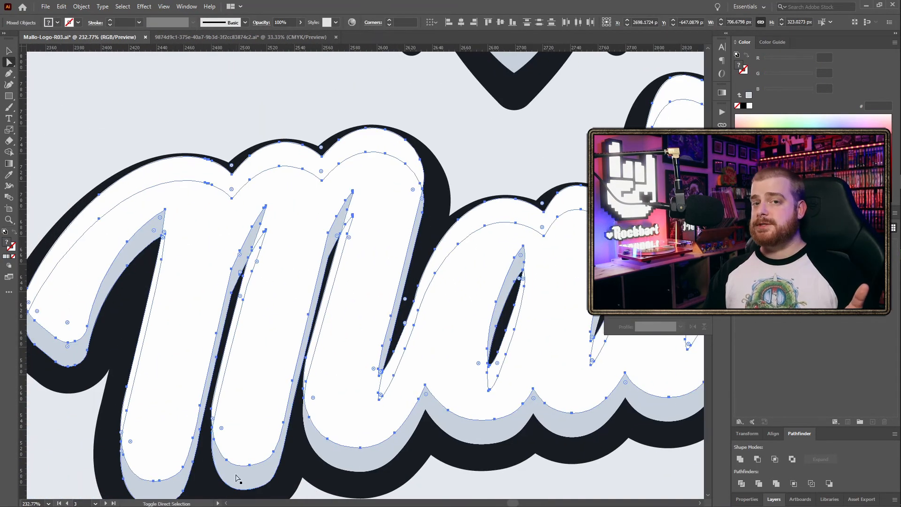
Step: Adjust the shading anchors in the notch where the M's swash meets the first stem
key(ctrl+shift+a)
key(z)
scroll(314, 284, up, 6)
key(a)
click(311, 280)
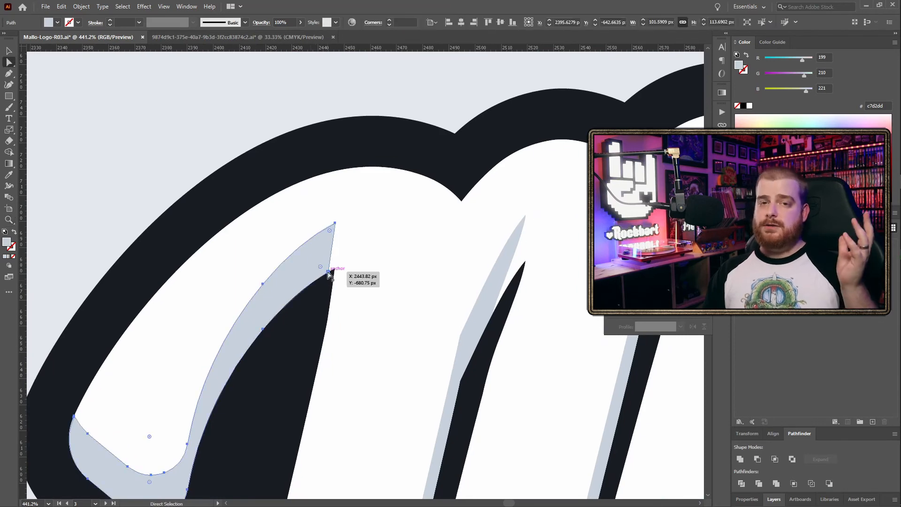
scroll(342, 225, up, 3)
Step: Clean up the shading anchors in the gaps between the a, the two l's and the o
click(311, 304)
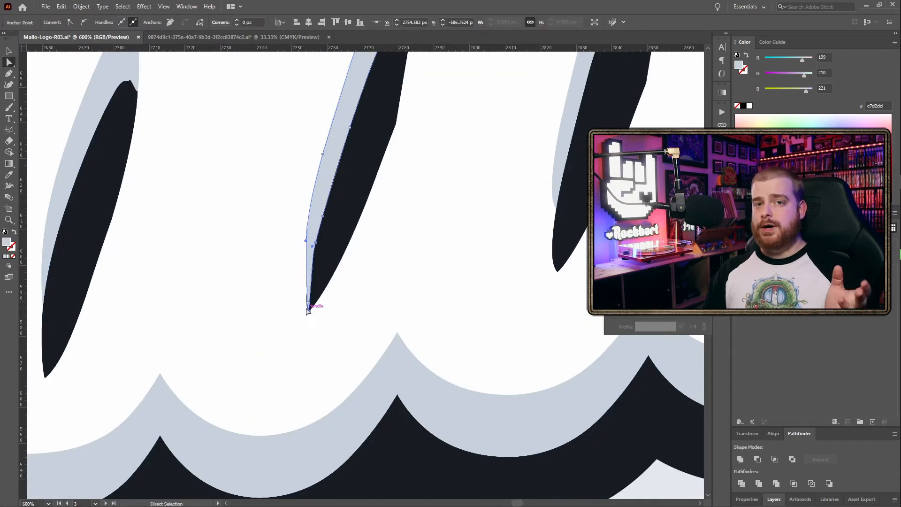
scroll(462, 322, up, 3)
drag(267, 271, 419, 311)
key(z)
scroll(358, 244, down, 5)
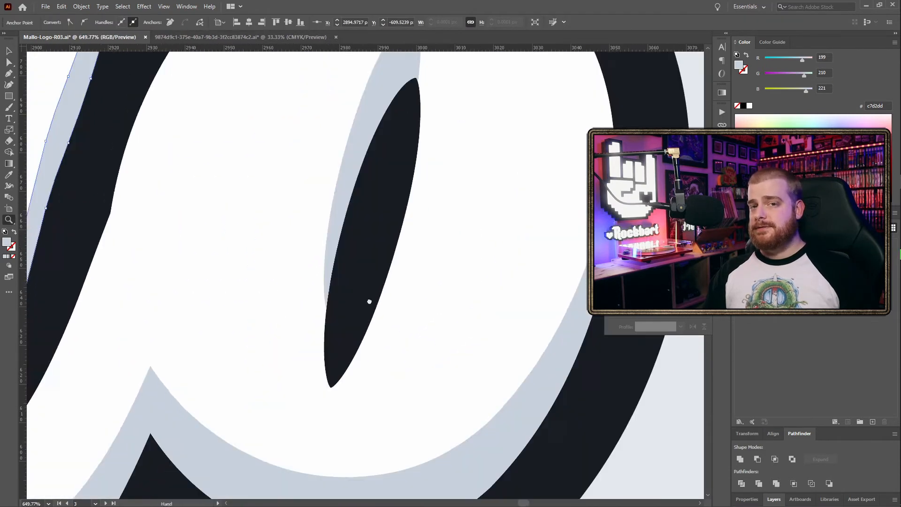
Step: Select the shading anchors at the notches between the M's stems with the Lasso tool
key(ctrl+0)
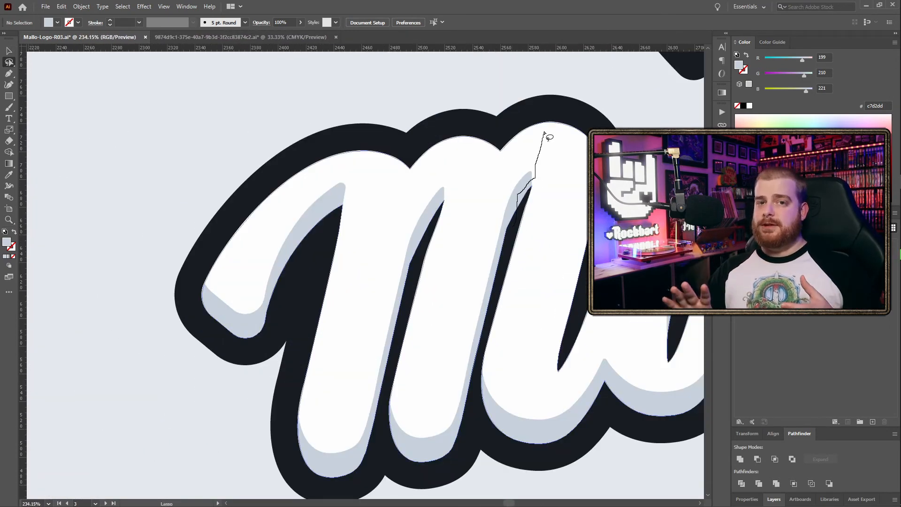
click(514, 188)
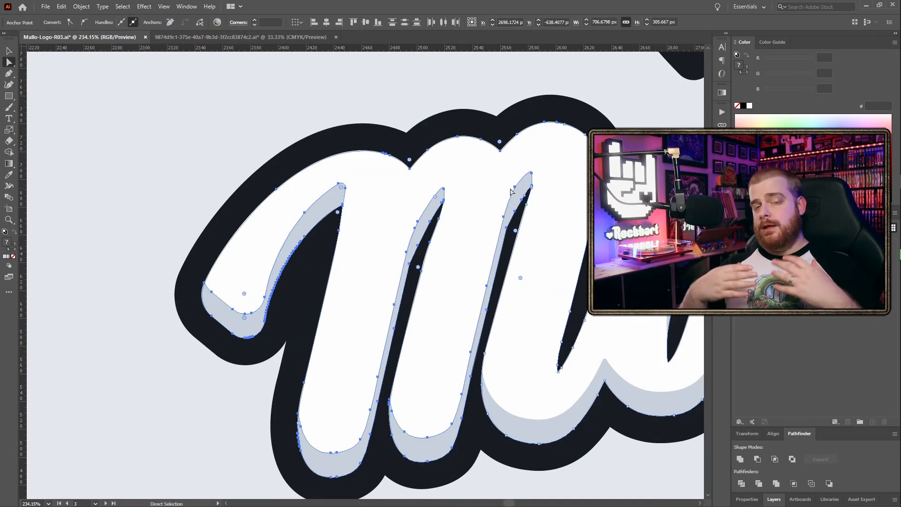
key(q)
drag(425, 230, 480, 163)
drag(281, 479, 422, 234)
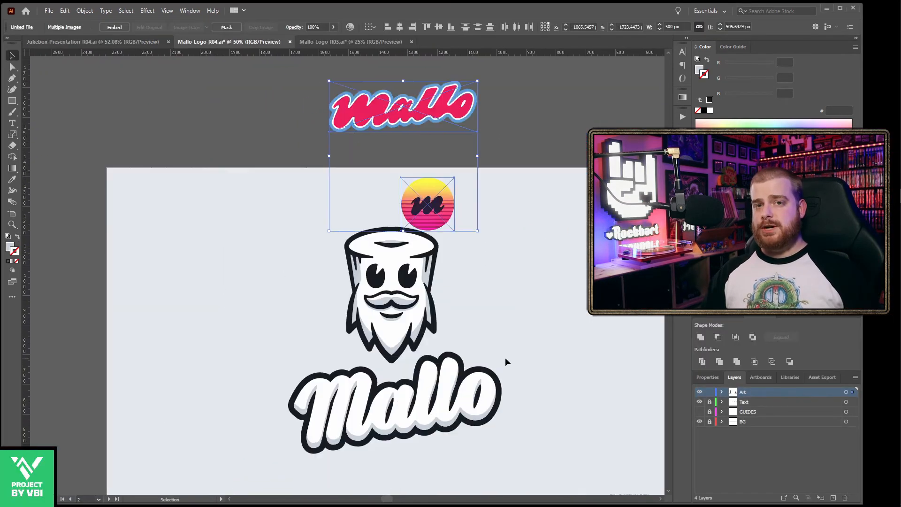
Step: Place the round sunset m icon beside the mascot on the first artboard as a colour reference
click(473, 319)
scroll(473, 319, down, 2)
key(ctrl+shift+a)
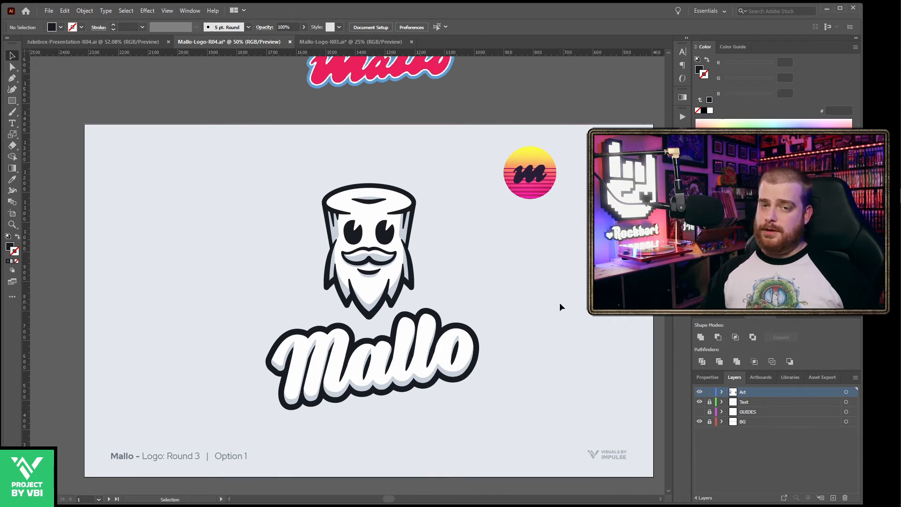
Step: Recolour the mascot's dark outline shapes with the blue of the reference logo
click(415, 228)
scroll(422, 282, up, 3)
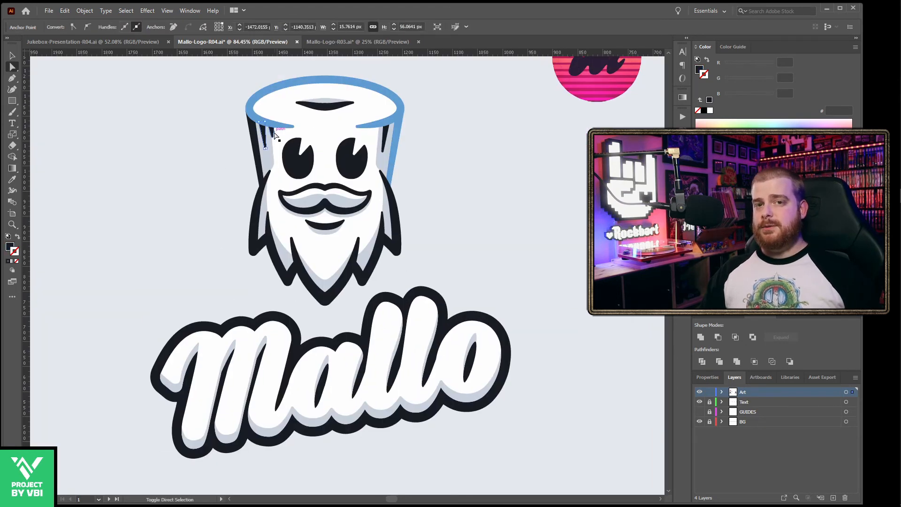
key(a)
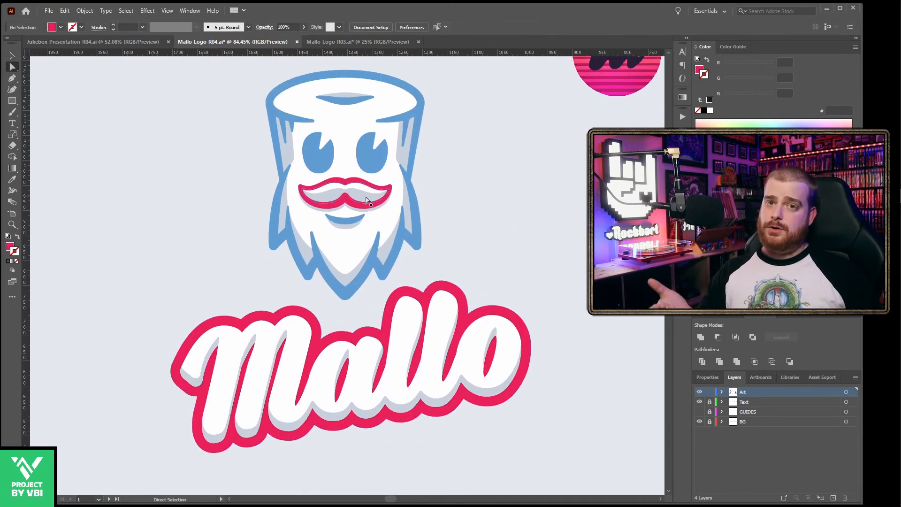
Step: Try the lettering outline's pink as the fill inside the moustache
click(345, 192)
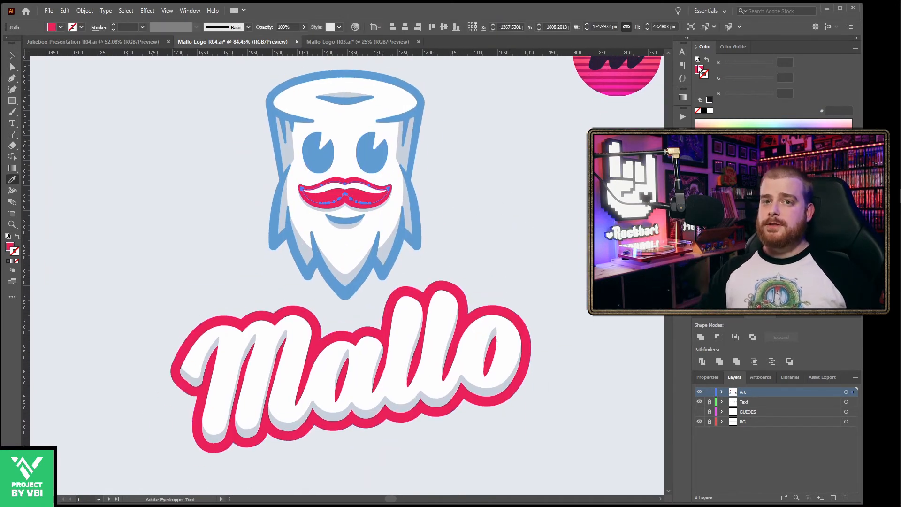
double_click(9, 246)
click(547, 195)
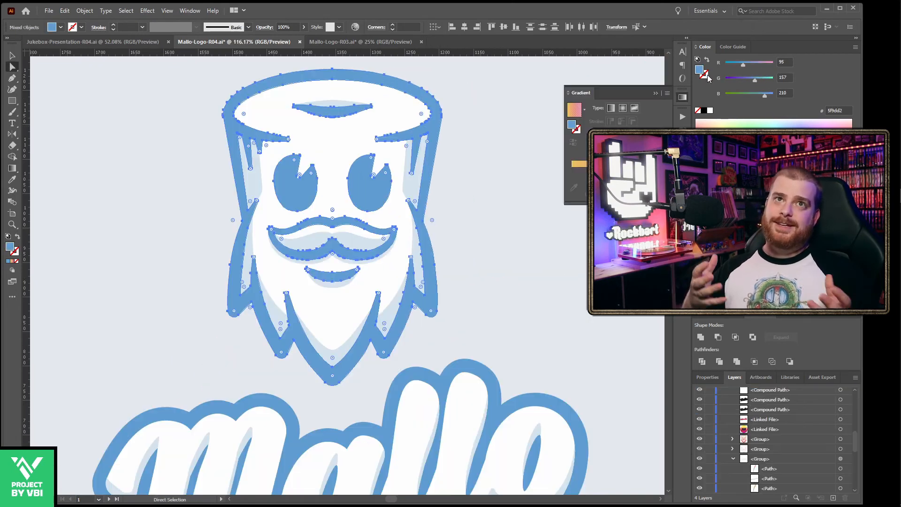
Step: Fill the mascot's outlines and eyes with a vertical linear gradient from blue 5f9dd2 to darker blue 3862b1
click(577, 171)
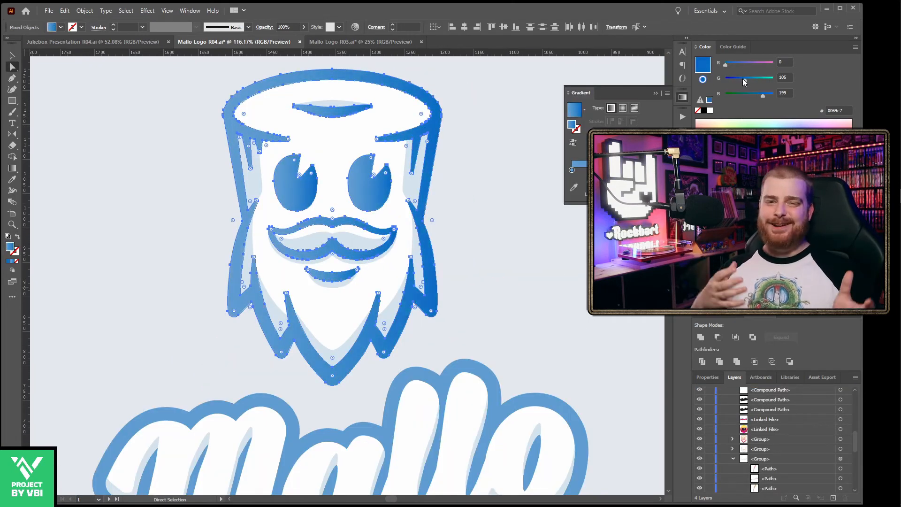
drag(739, 63, 733, 67)
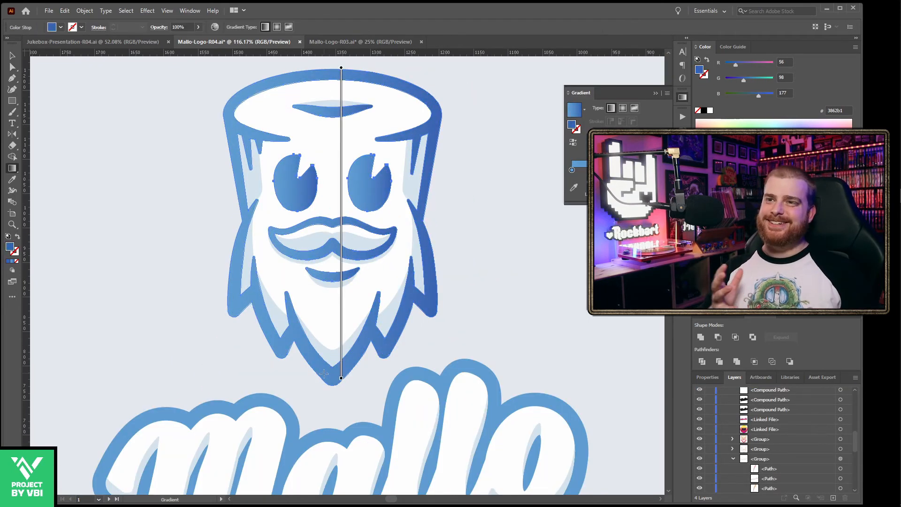
drag(469, 224, 518, 215)
key(ctrl+shift+a)
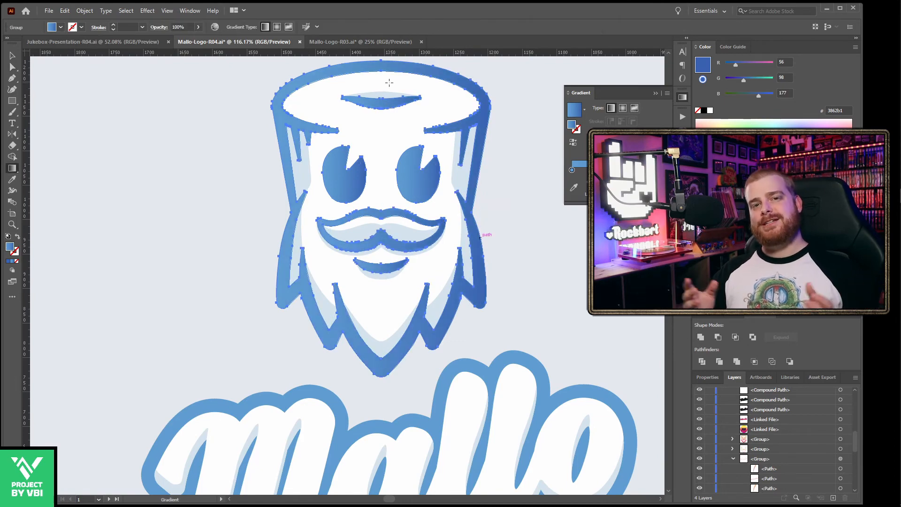
key(ctrl+0)
key(z)
Step: Copy the mascot's blue gradient to the lettering outline and run it vertically through the word
click(508, 345)
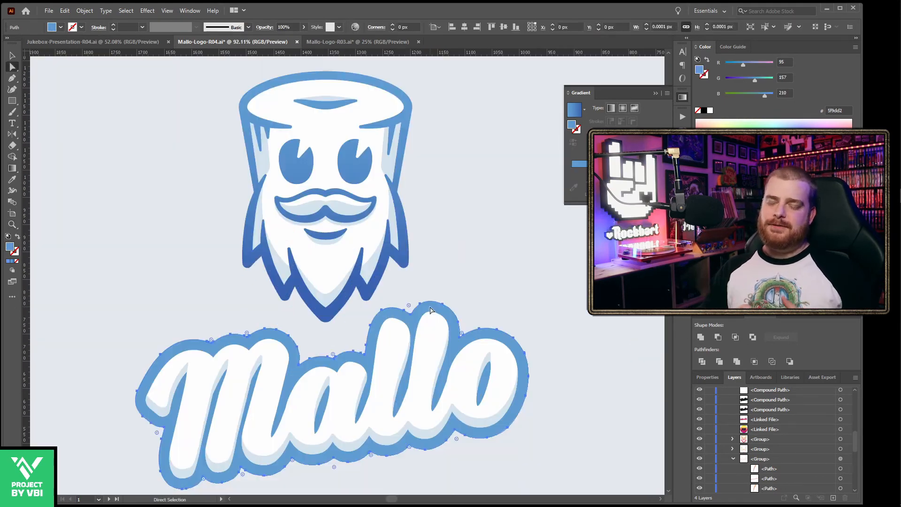
key(i)
click(402, 316)
key(g)
drag(336, 268, 336, 402)
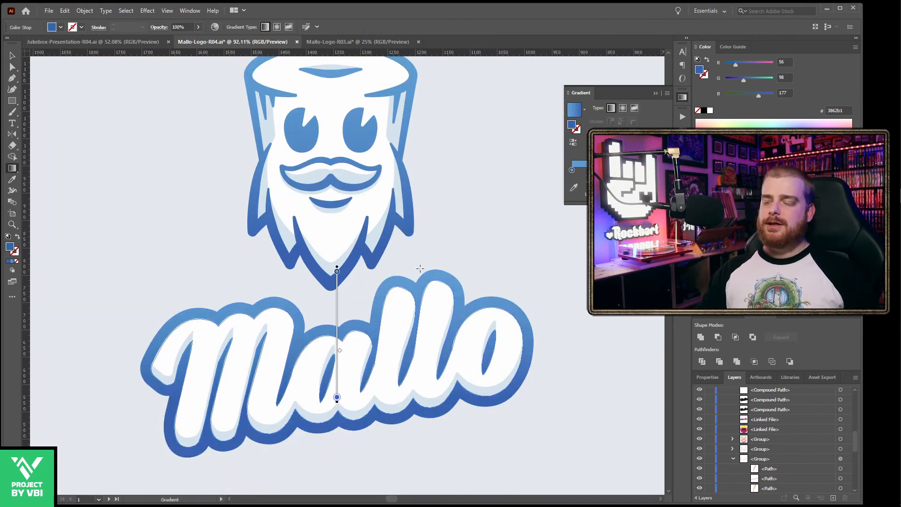
Step: Redraw the lettering outline's gradient as a short vertical run at the tops of the two l's
drag(432, 253, 434, 308)
key(ctrl+shift+a)
key(ctrl+minus)
key(ctrl+minus)
key(ctrl+minus)
key(ctrl+minus)
key(z)
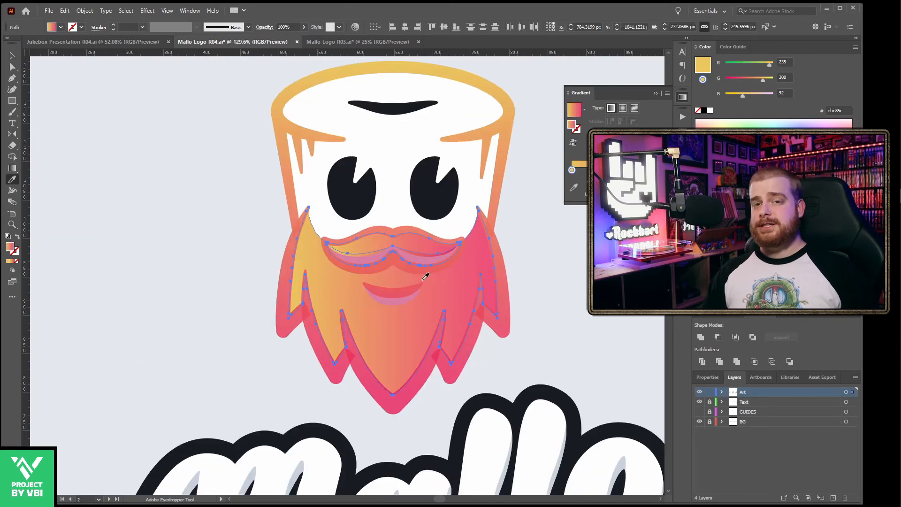
Step: Try a vertical yellow-to-pink gradient and a flat pink as fills for the second option's beard and moustache
drag(391, 151, 391, 382)
click(475, 340)
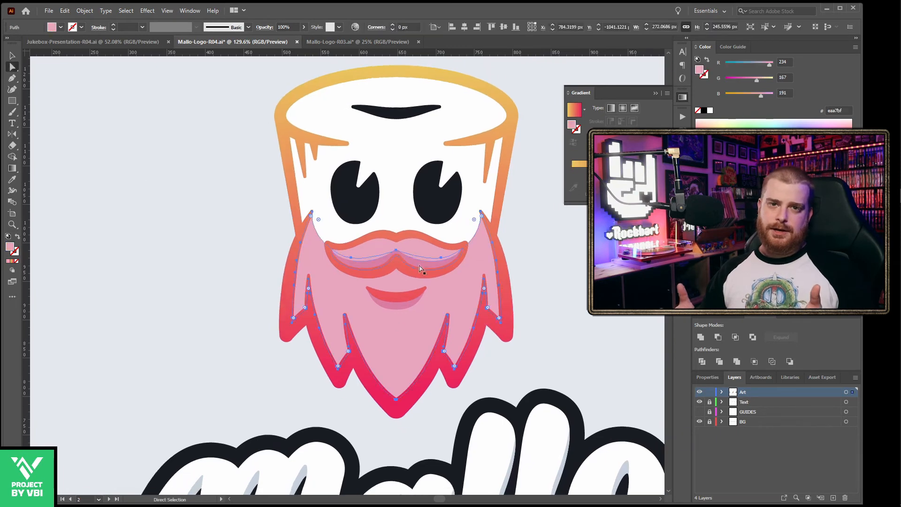
shift+click(409, 246)
key(period)
key(g)
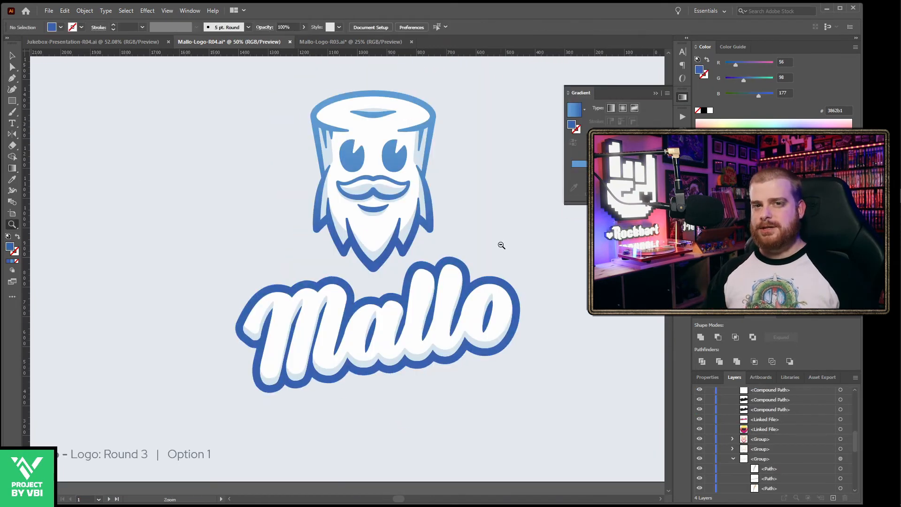
Step: Compare the blue, orange-to-pink and dark colour options of the logo across their artboards
scroll(334, 255, down, 3)
drag(334, 255, 309, 260)
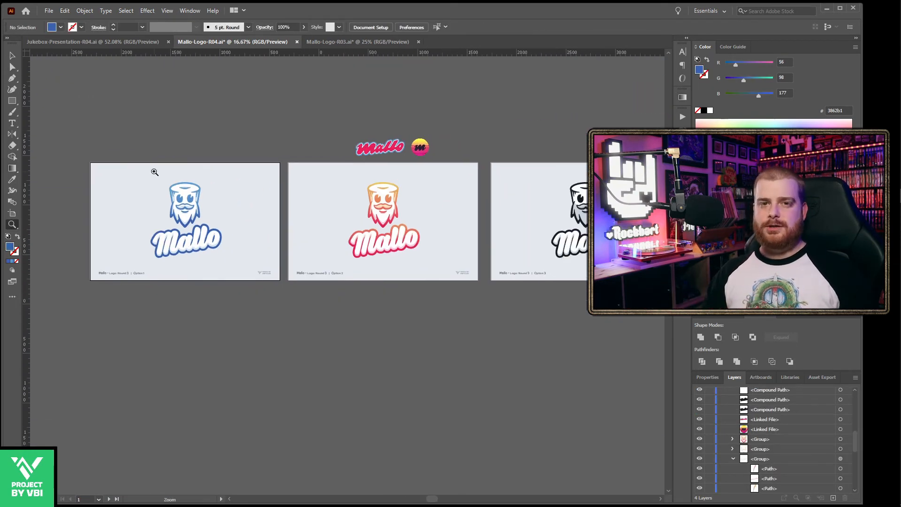
drag(154, 172, 448, 236)
drag(287, 283, 375, 247)
alt+click(497, 272)
alt+click(496, 272)
alt+click(502, 272)
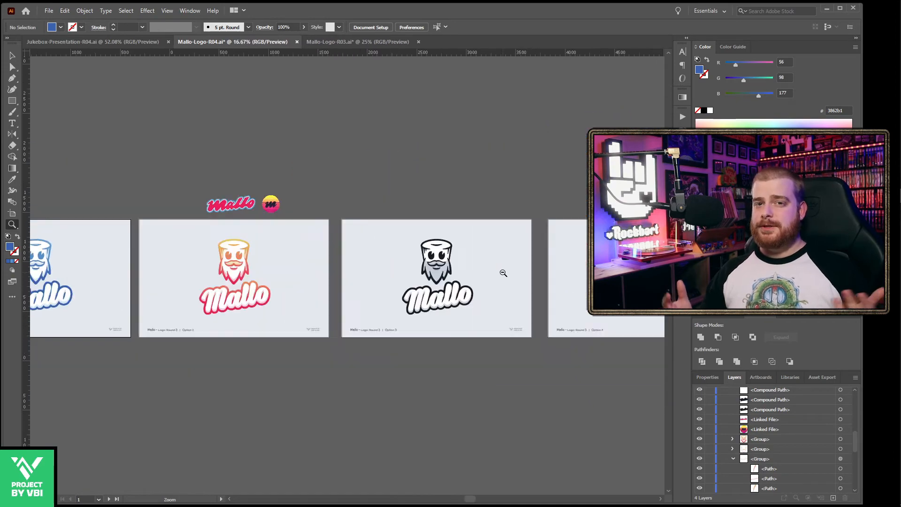
alt+click(502, 272)
drag(195, 312, 376, 302)
drag(139, 201, 433, 292)
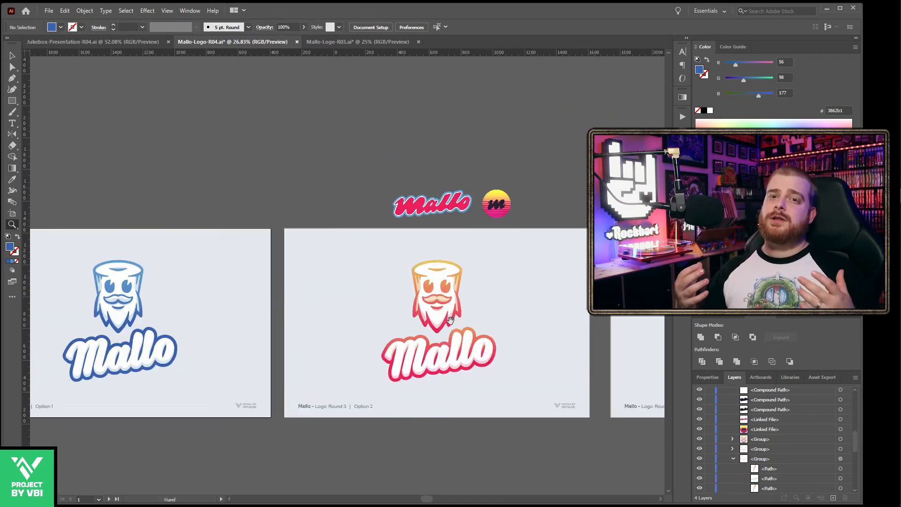
drag(407, 183, 580, 241)
drag(178, 427, 497, 266)
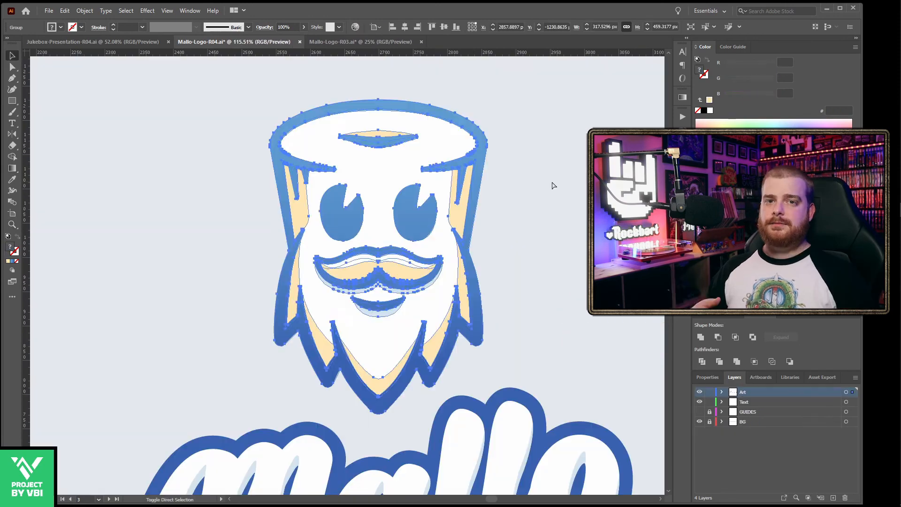
Step: Set the lower end of the third option's mascot outline gradient to purple 8500d9 and run it down the face
click(378, 138)
alt+click(456, 337)
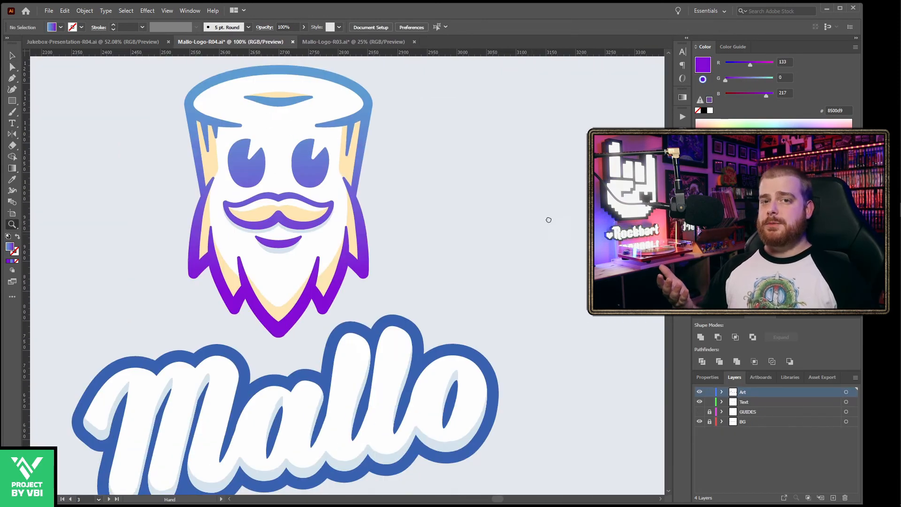
drag(547, 219, 626, 225)
Step: Copy the mascot's blue-to-purple gradient to the third option's lettering outline and redraw its direction
click(474, 327)
key(i)
click(450, 265)
drag(452, 281, 454, 199)
key(g)
drag(272, 484, 426, 256)
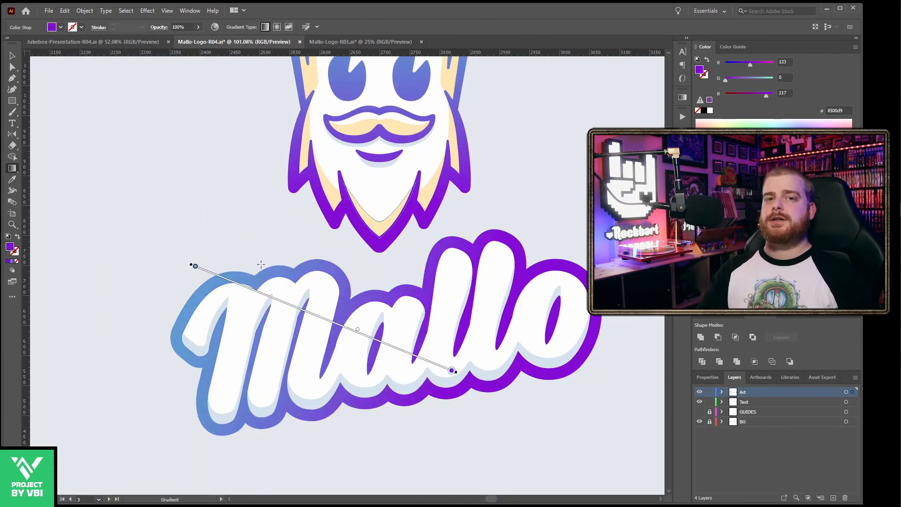
drag(316, 391, 523, 210)
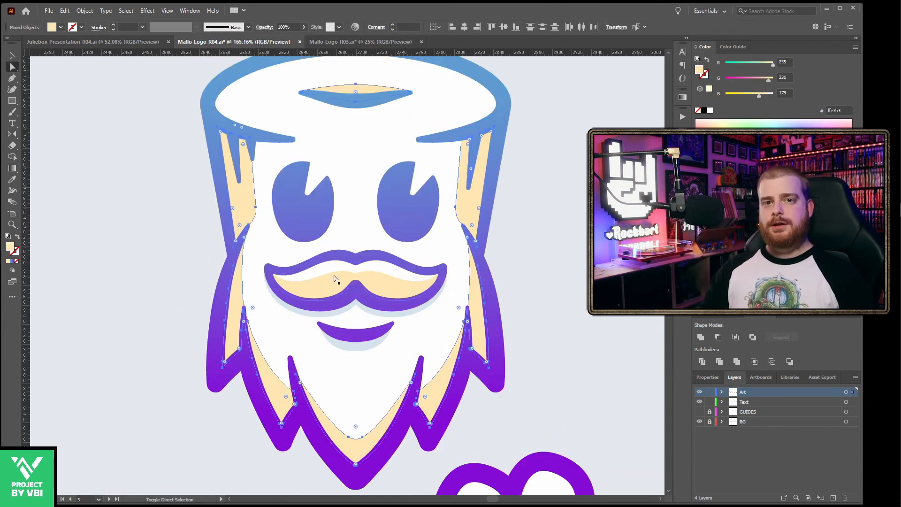
Step: Try orange ffaf27 as the fill of the third mascot's shading shapes
key(z)
alt+click(314, 285)
alt+click(315, 285)
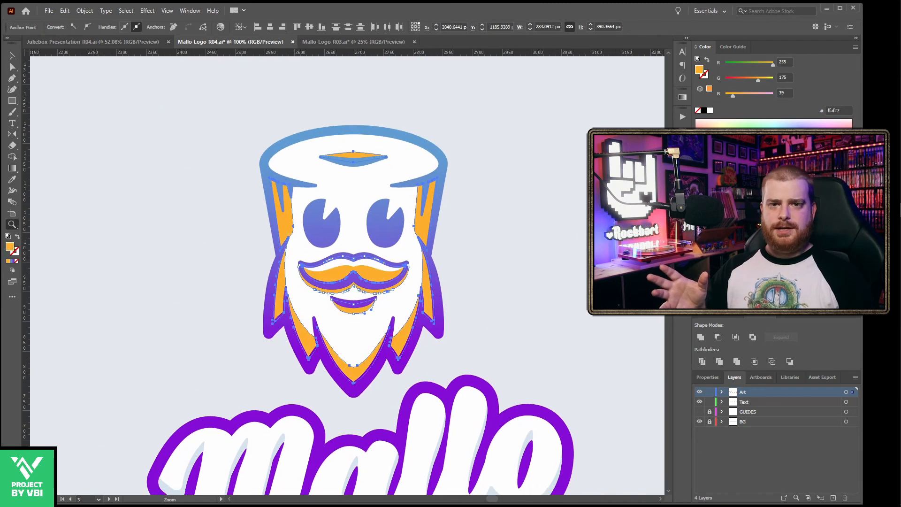
Step: Recolour the third mascot's shading shapes pale pink f7d7ff
click(465, 298)
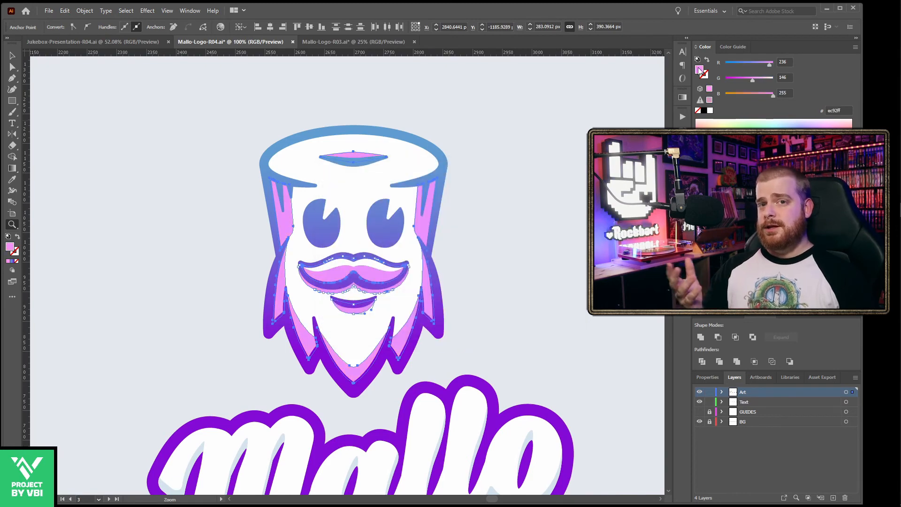
key(ctrl+minus)
key(ctrl+minus)
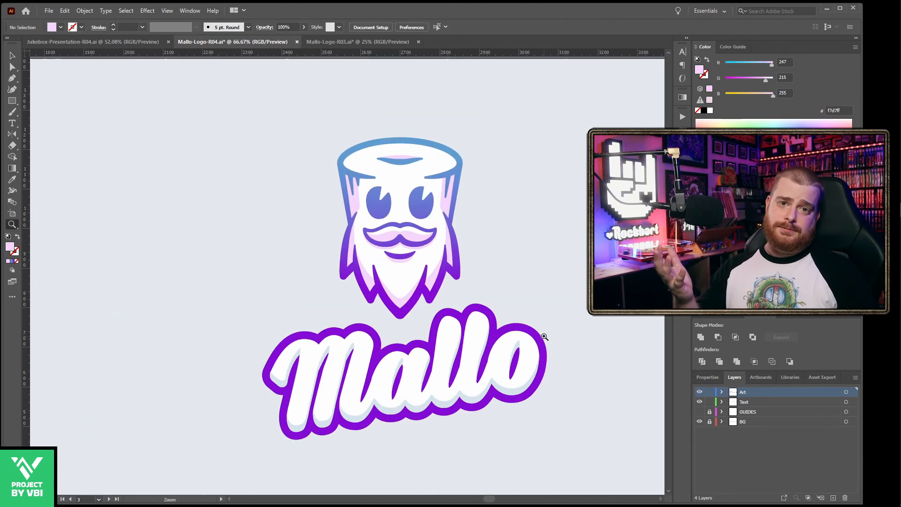